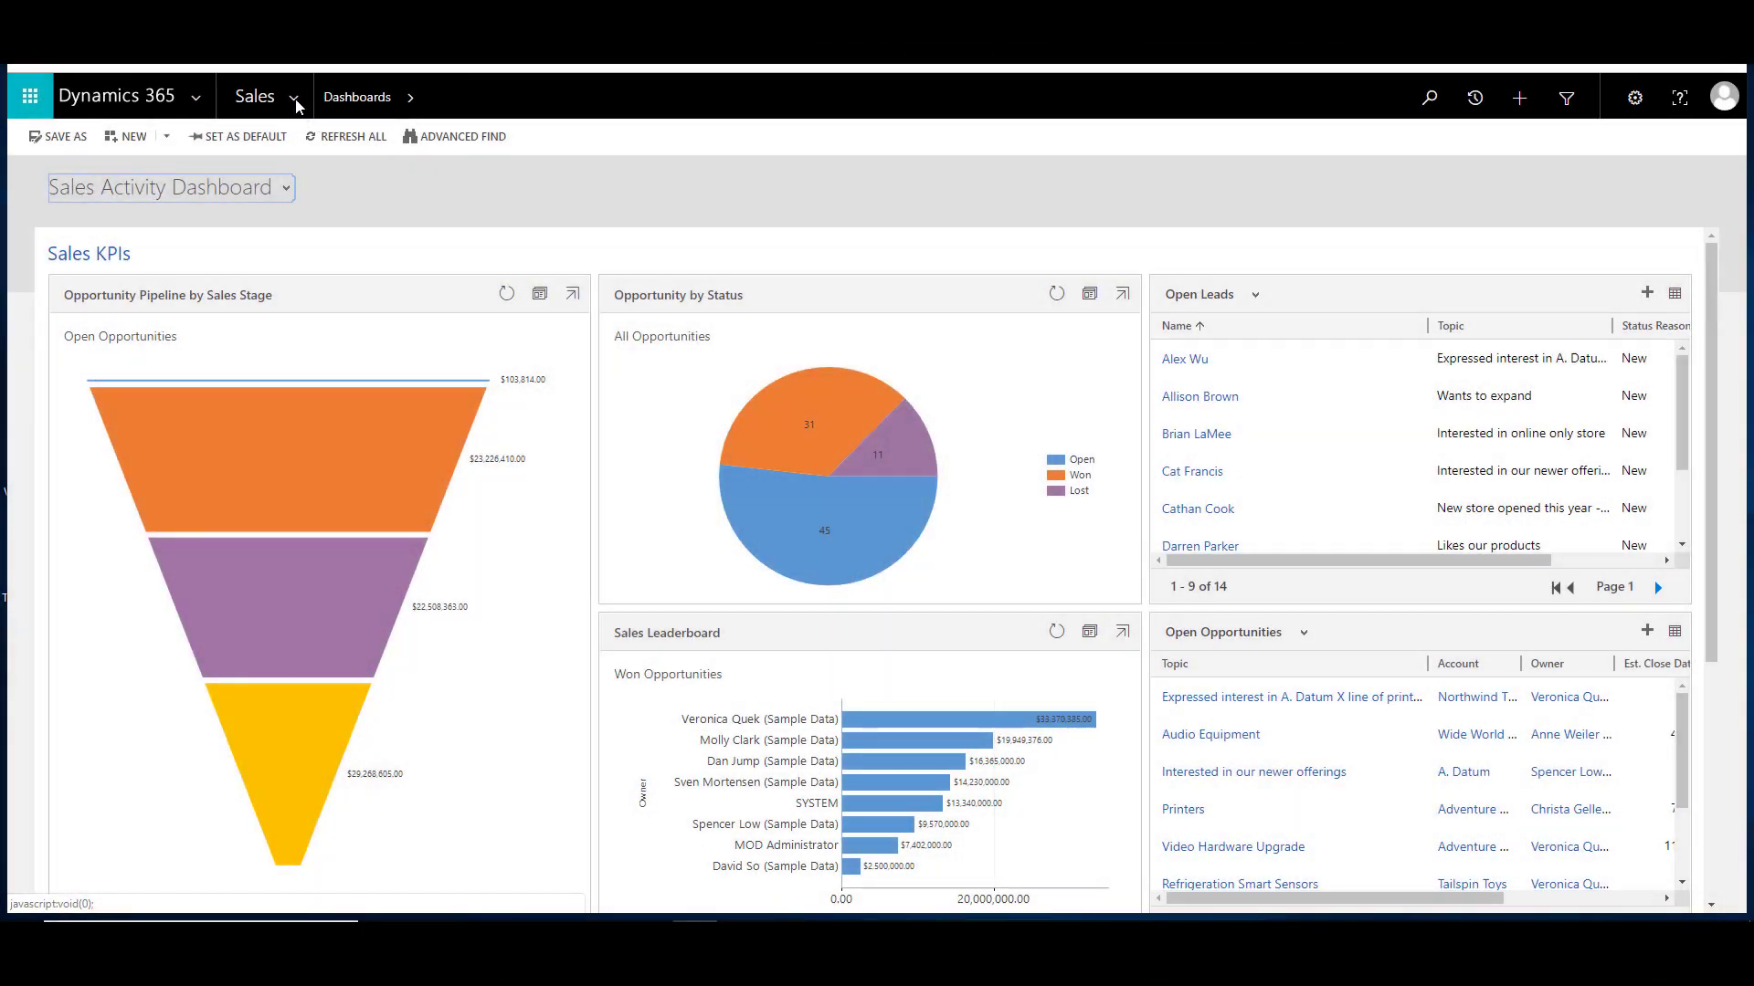
Switch from the Sales app to the Settings area through the nav bar menu
click(297, 102)
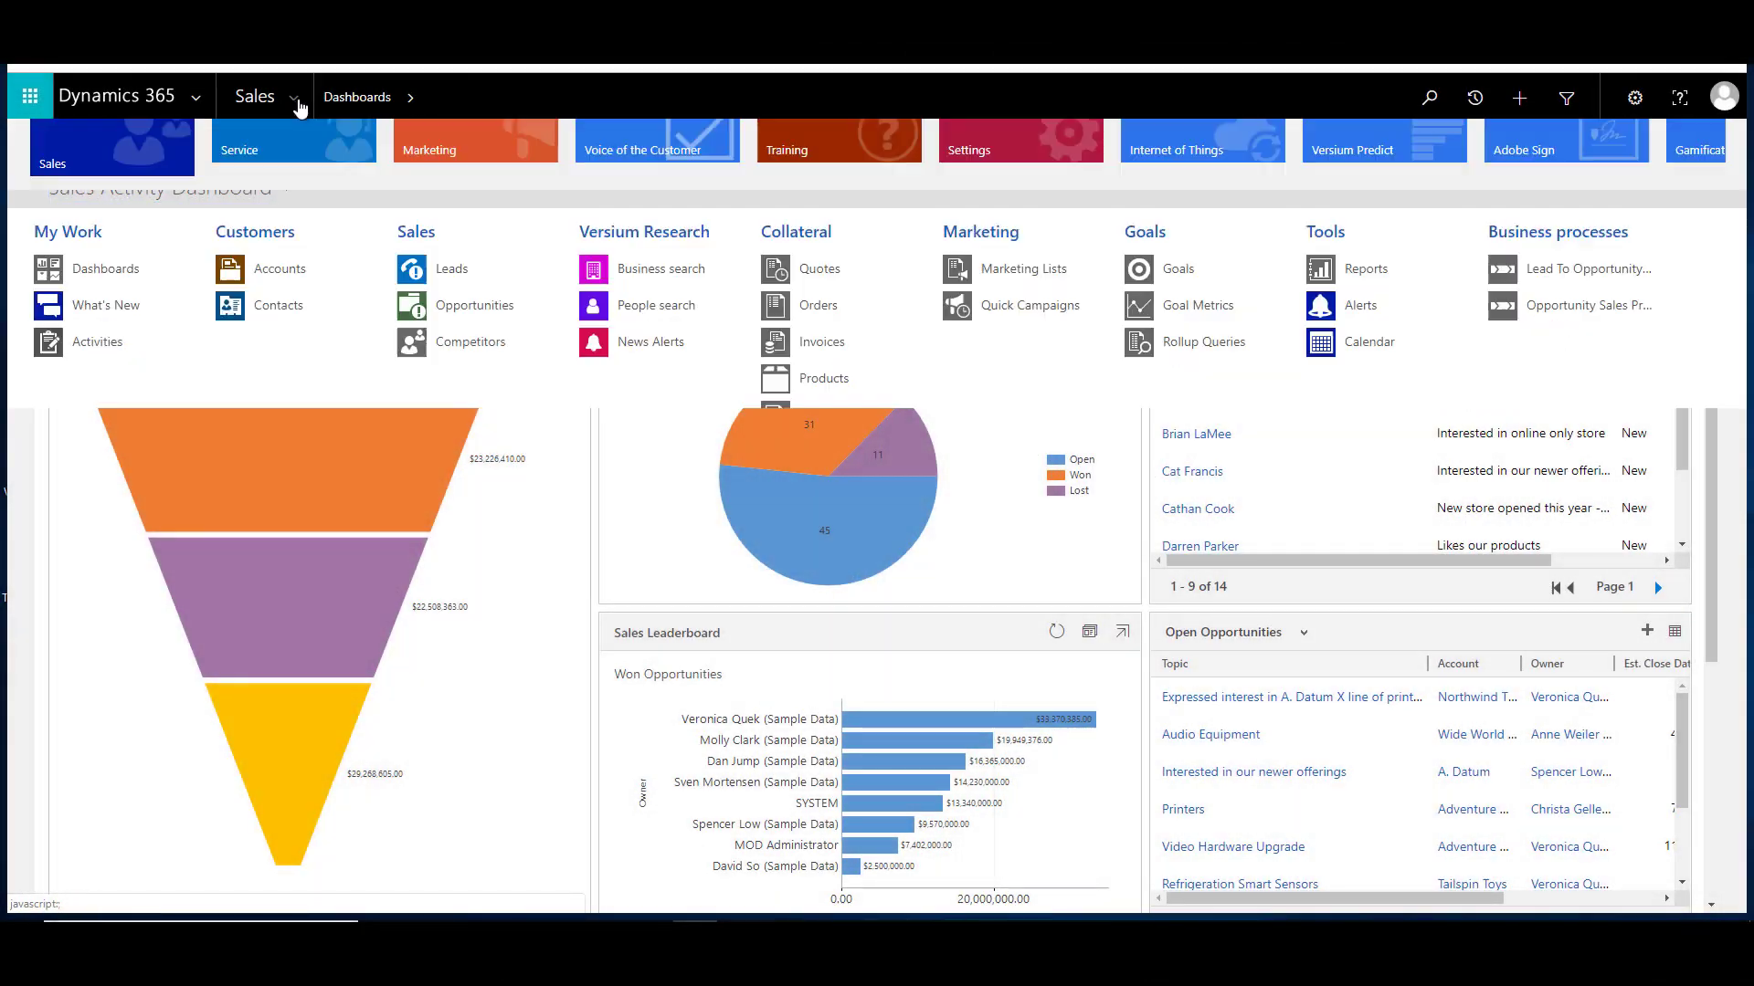
click(1017, 156)
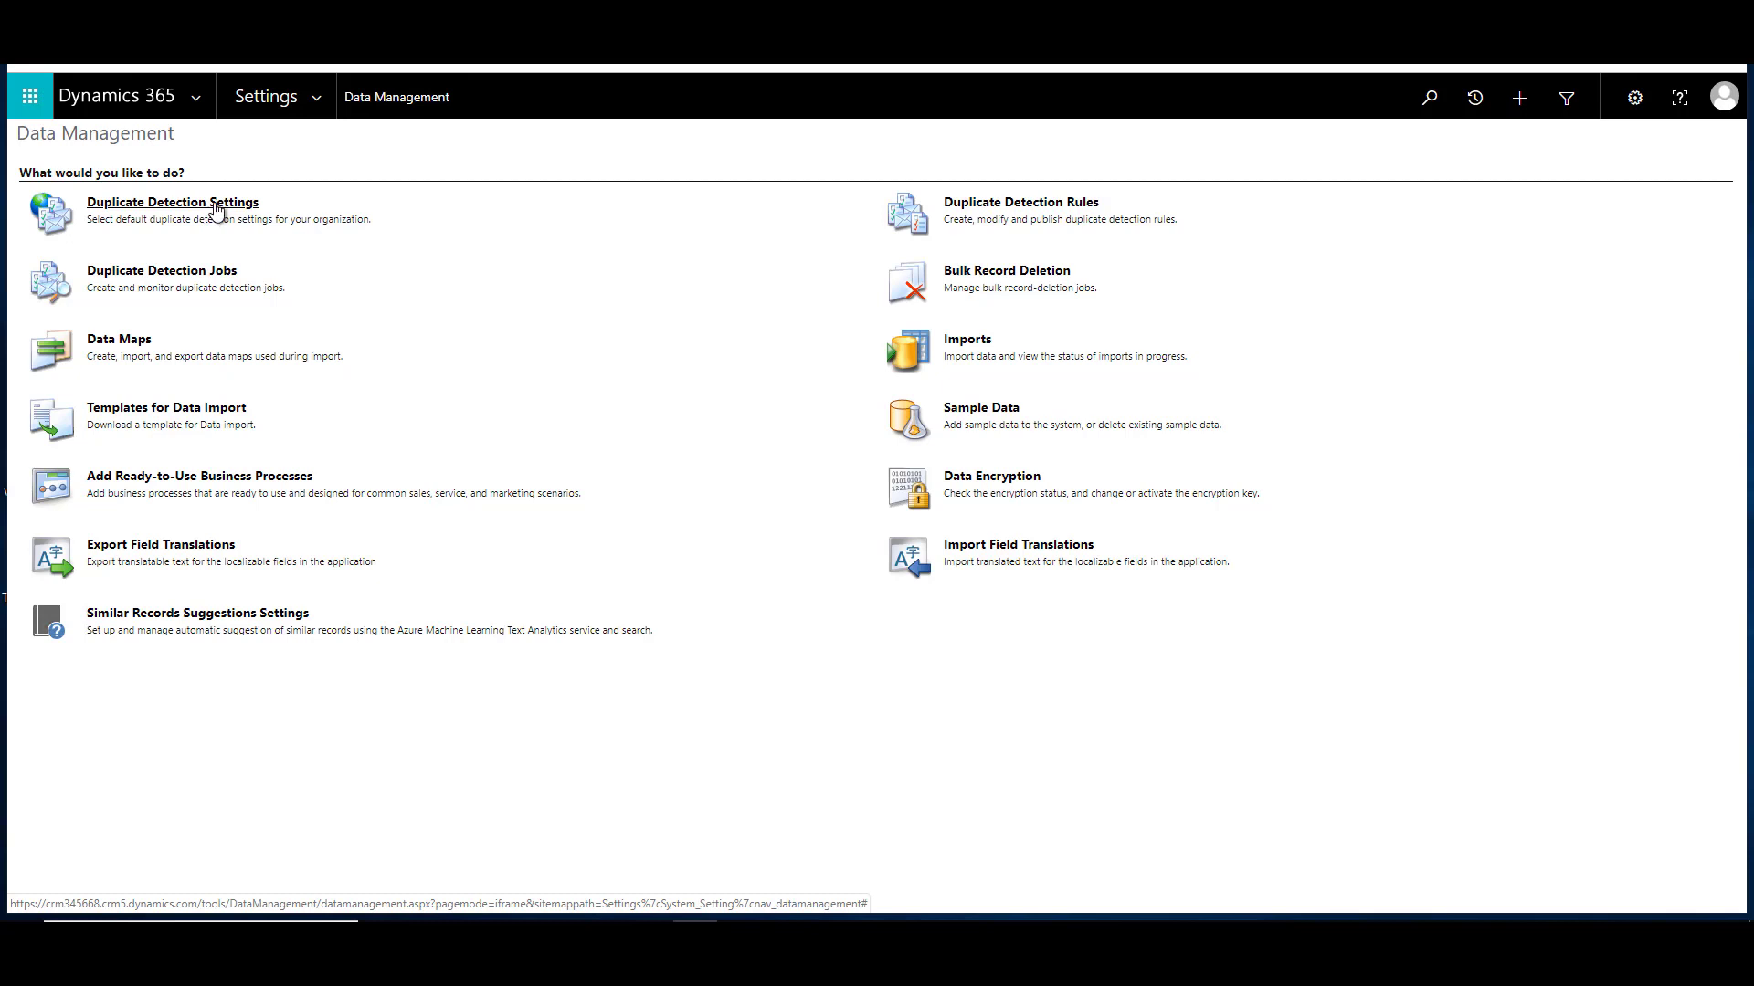
View Duplicate Detection Settings, then open the list of 9 published duplicate detection rules
click(216, 209)
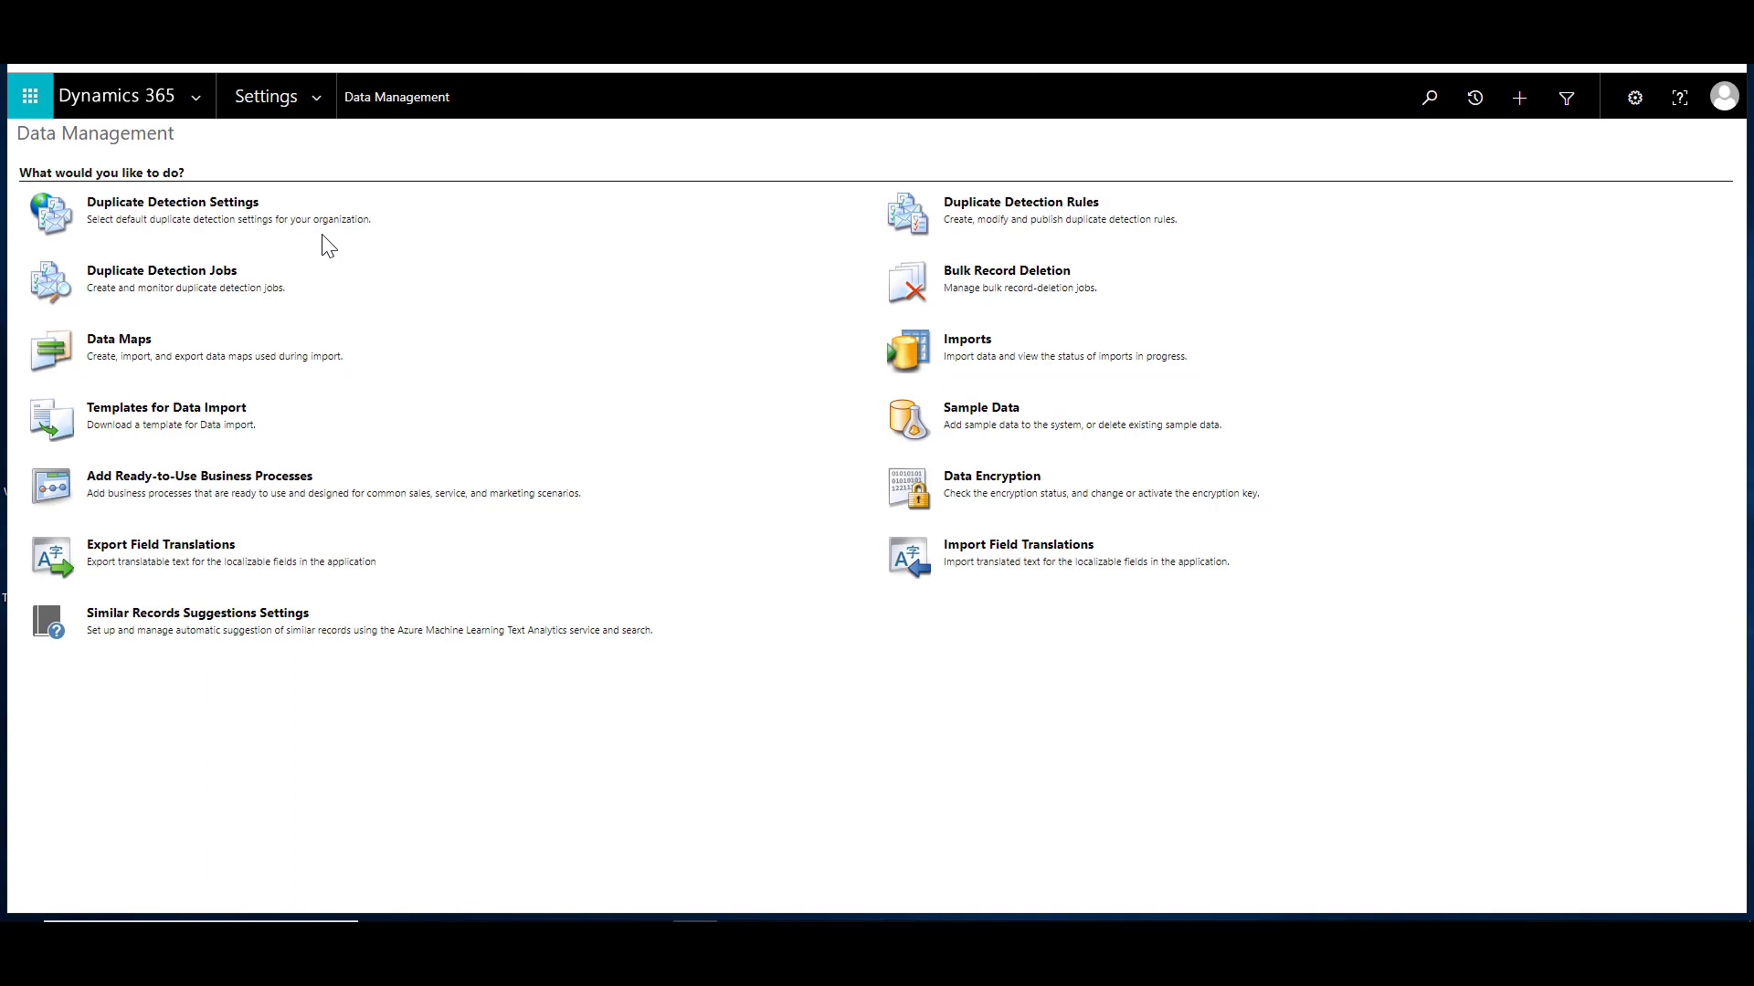
click(974, 209)
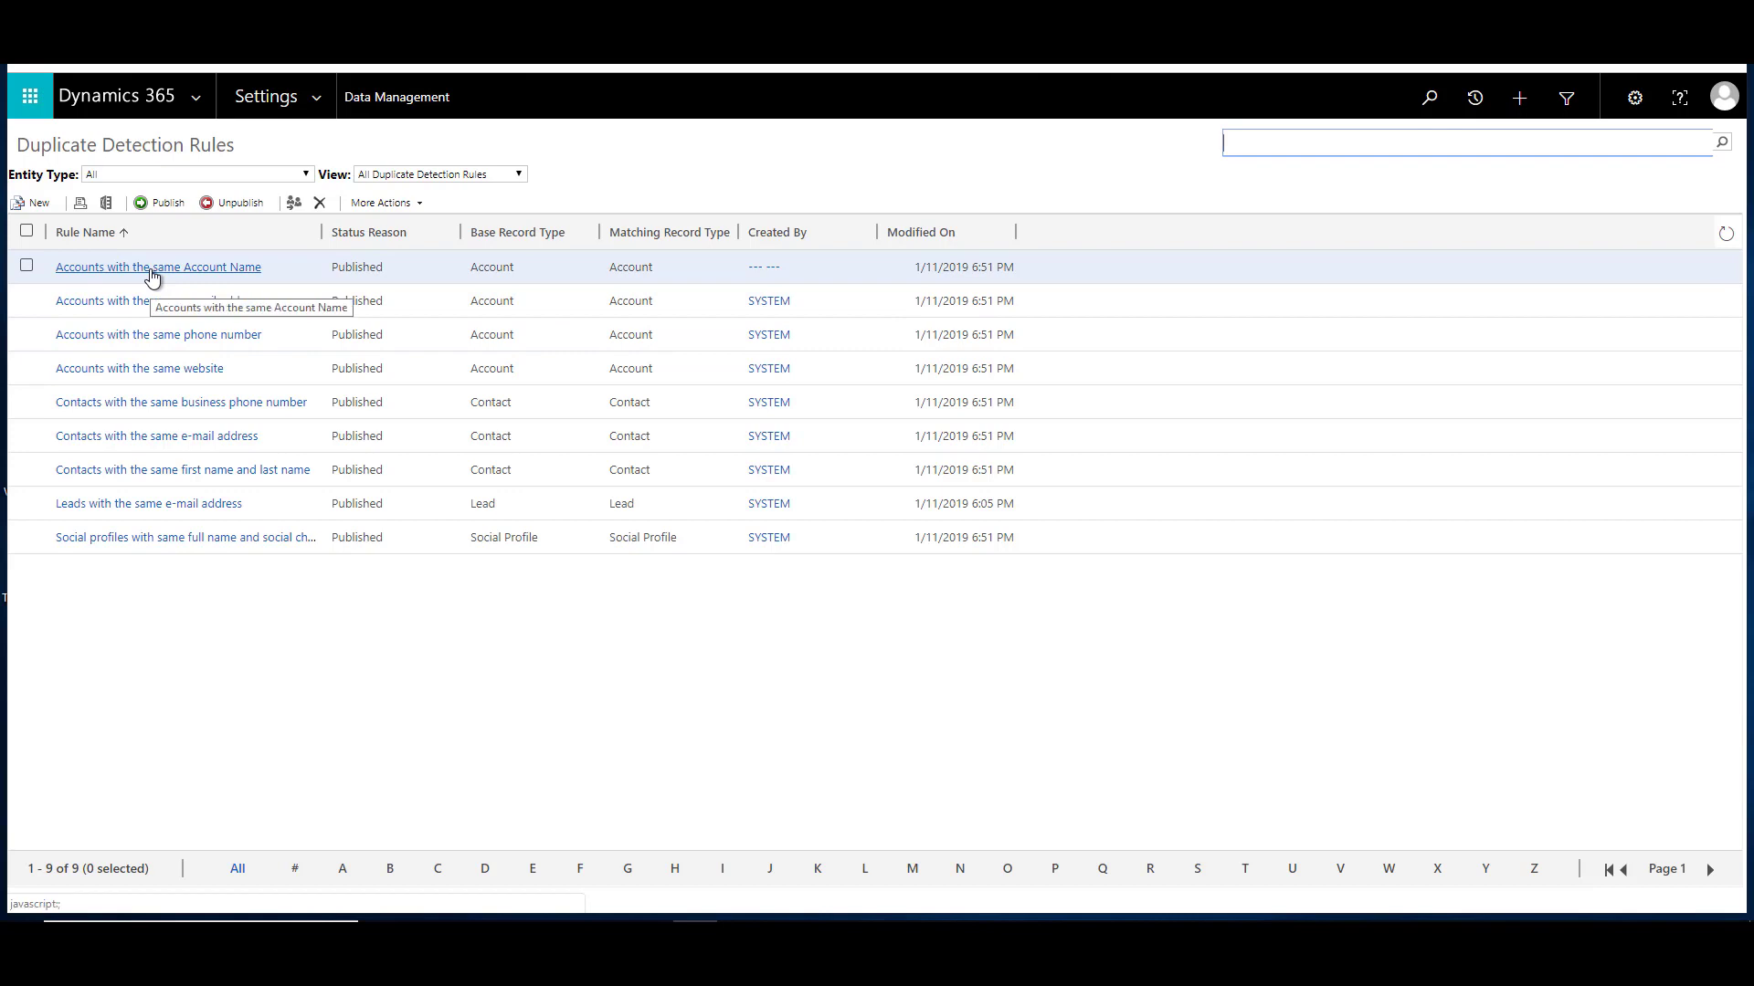
Open the 'Accounts with the same Account Name' rule and scroll its criteria grid sideways
click(187, 269)
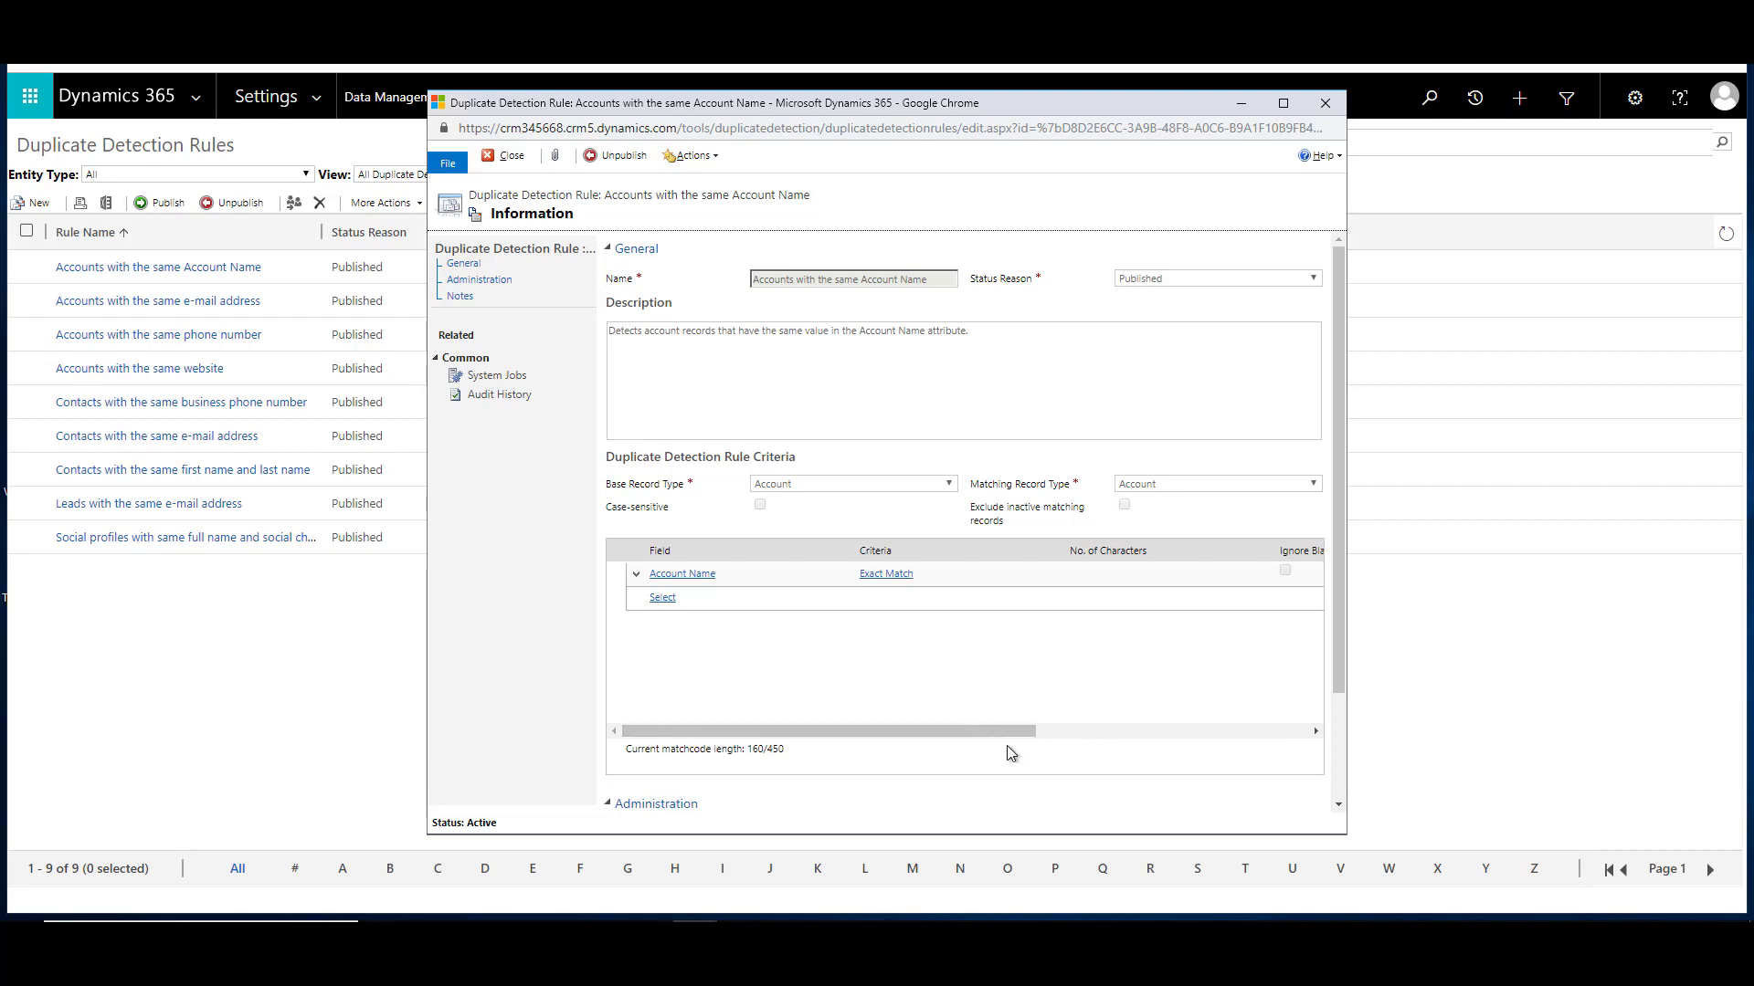
drag(1015, 730, 1209, 736)
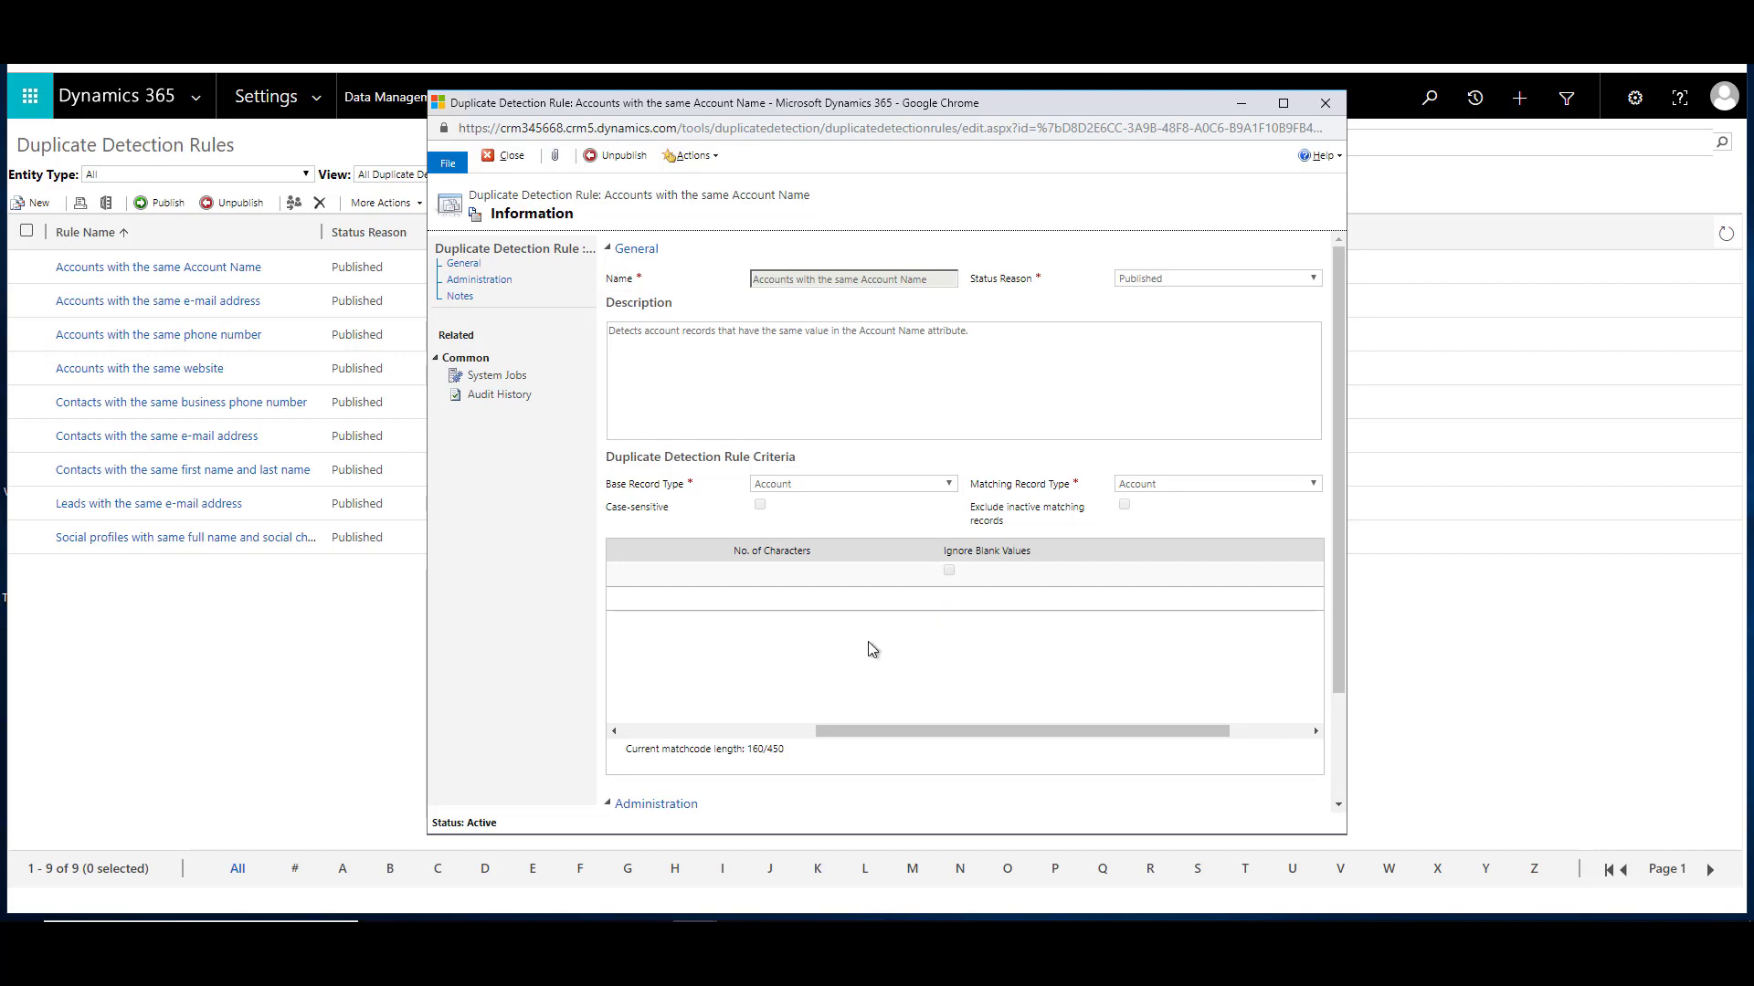
drag(849, 734, 628, 747)
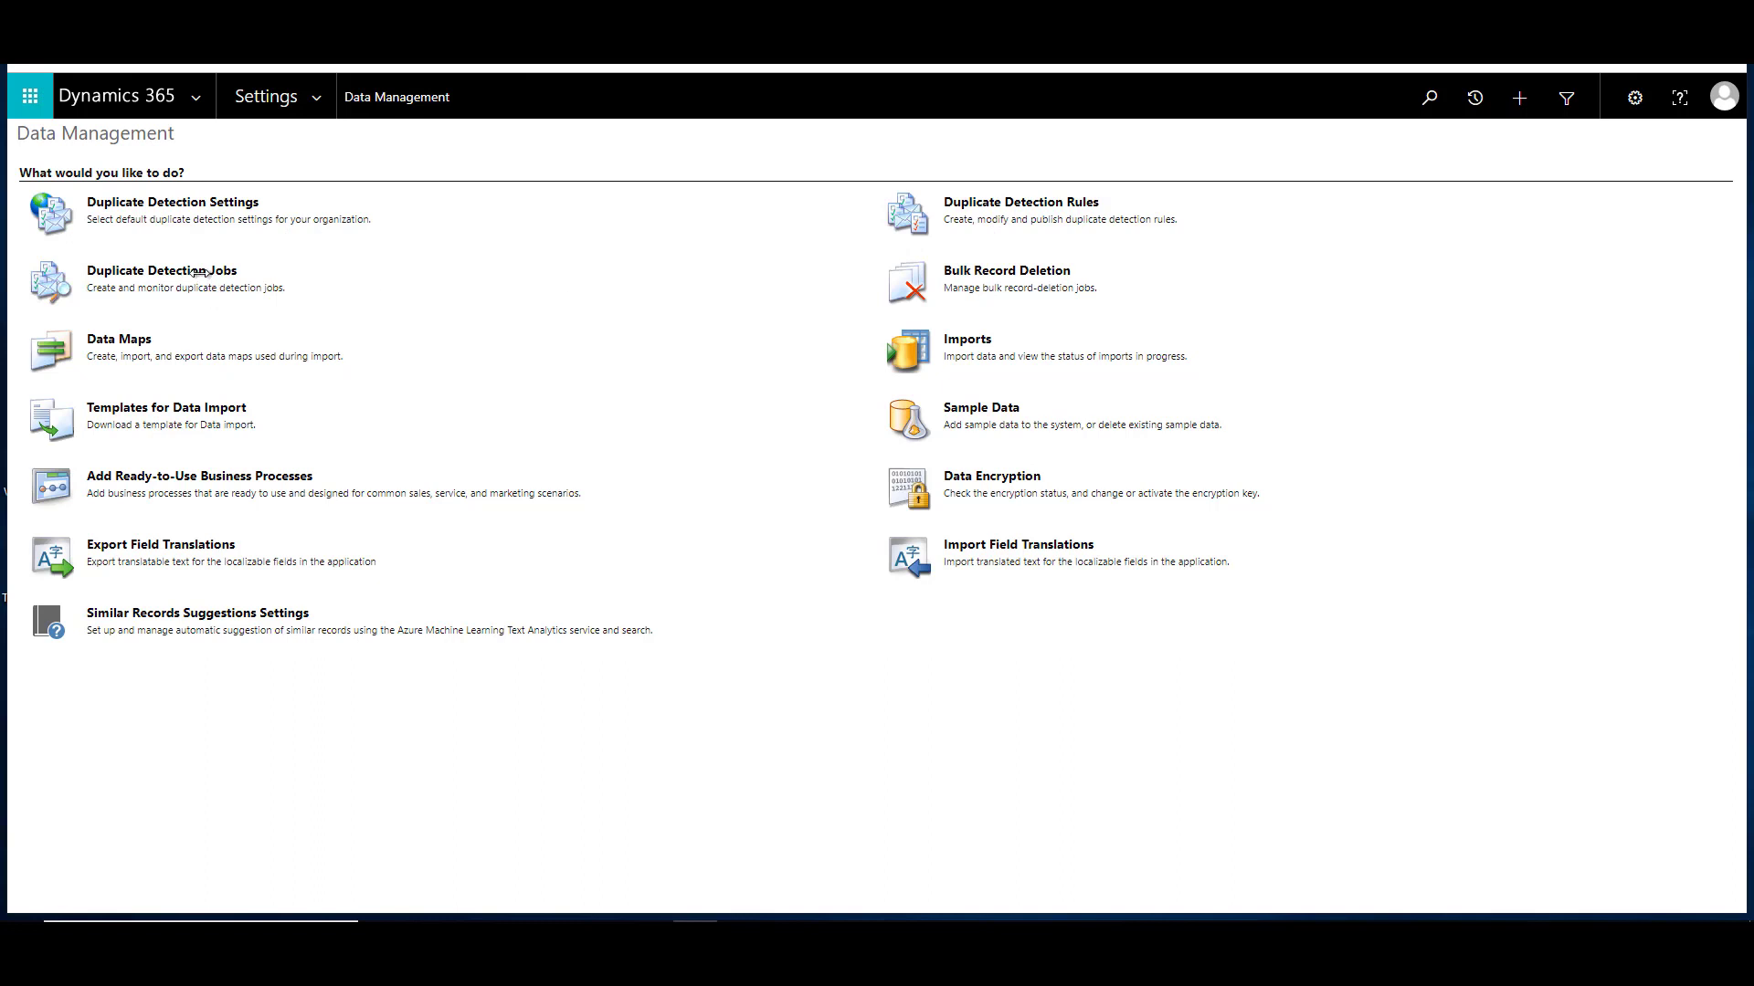
click(201, 273)
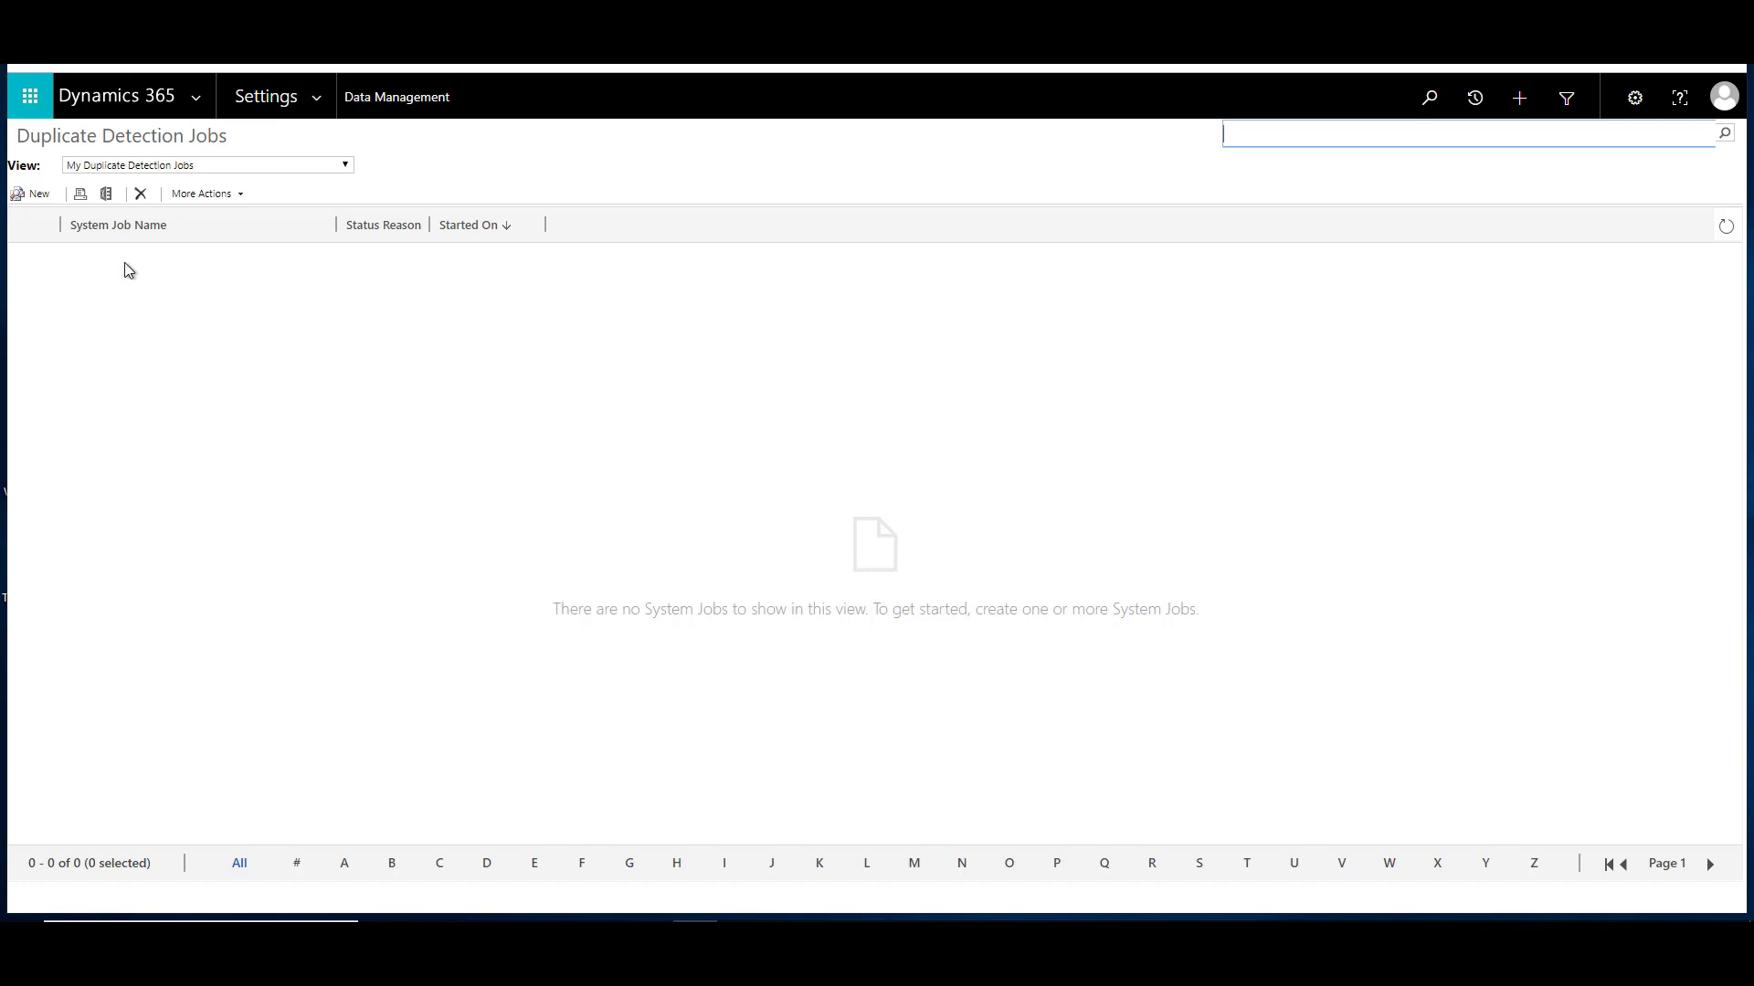
click(33, 194)
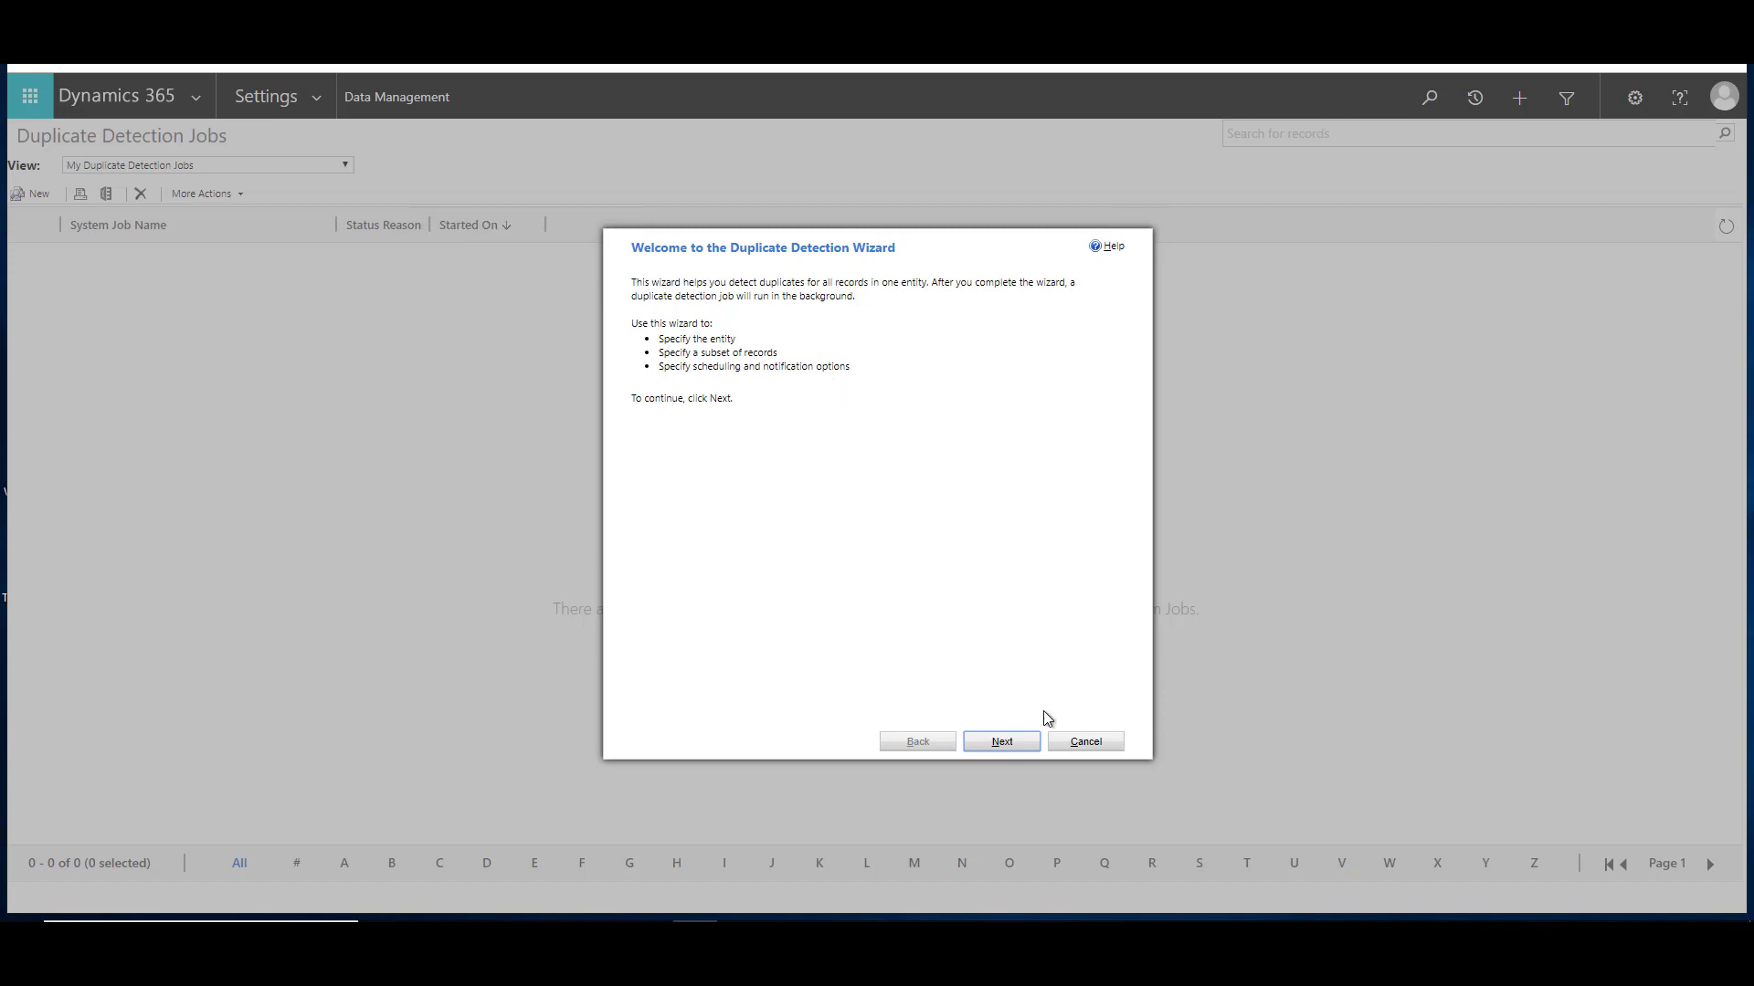
click(1082, 741)
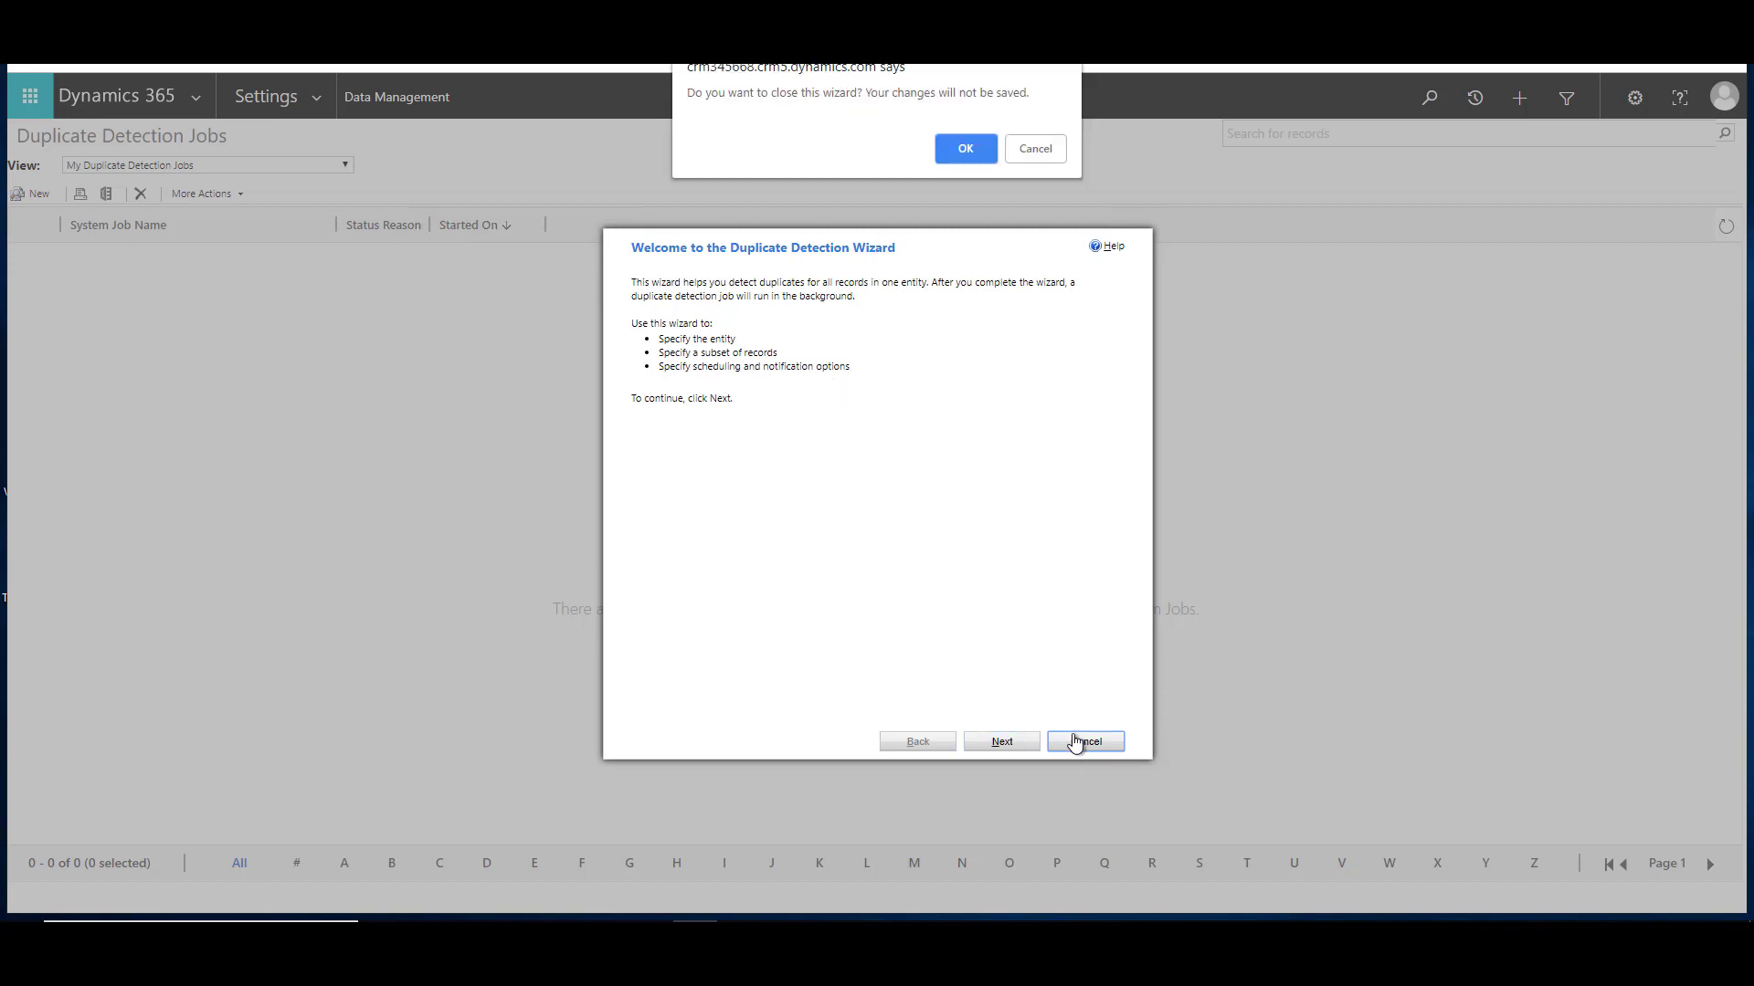
click(966, 148)
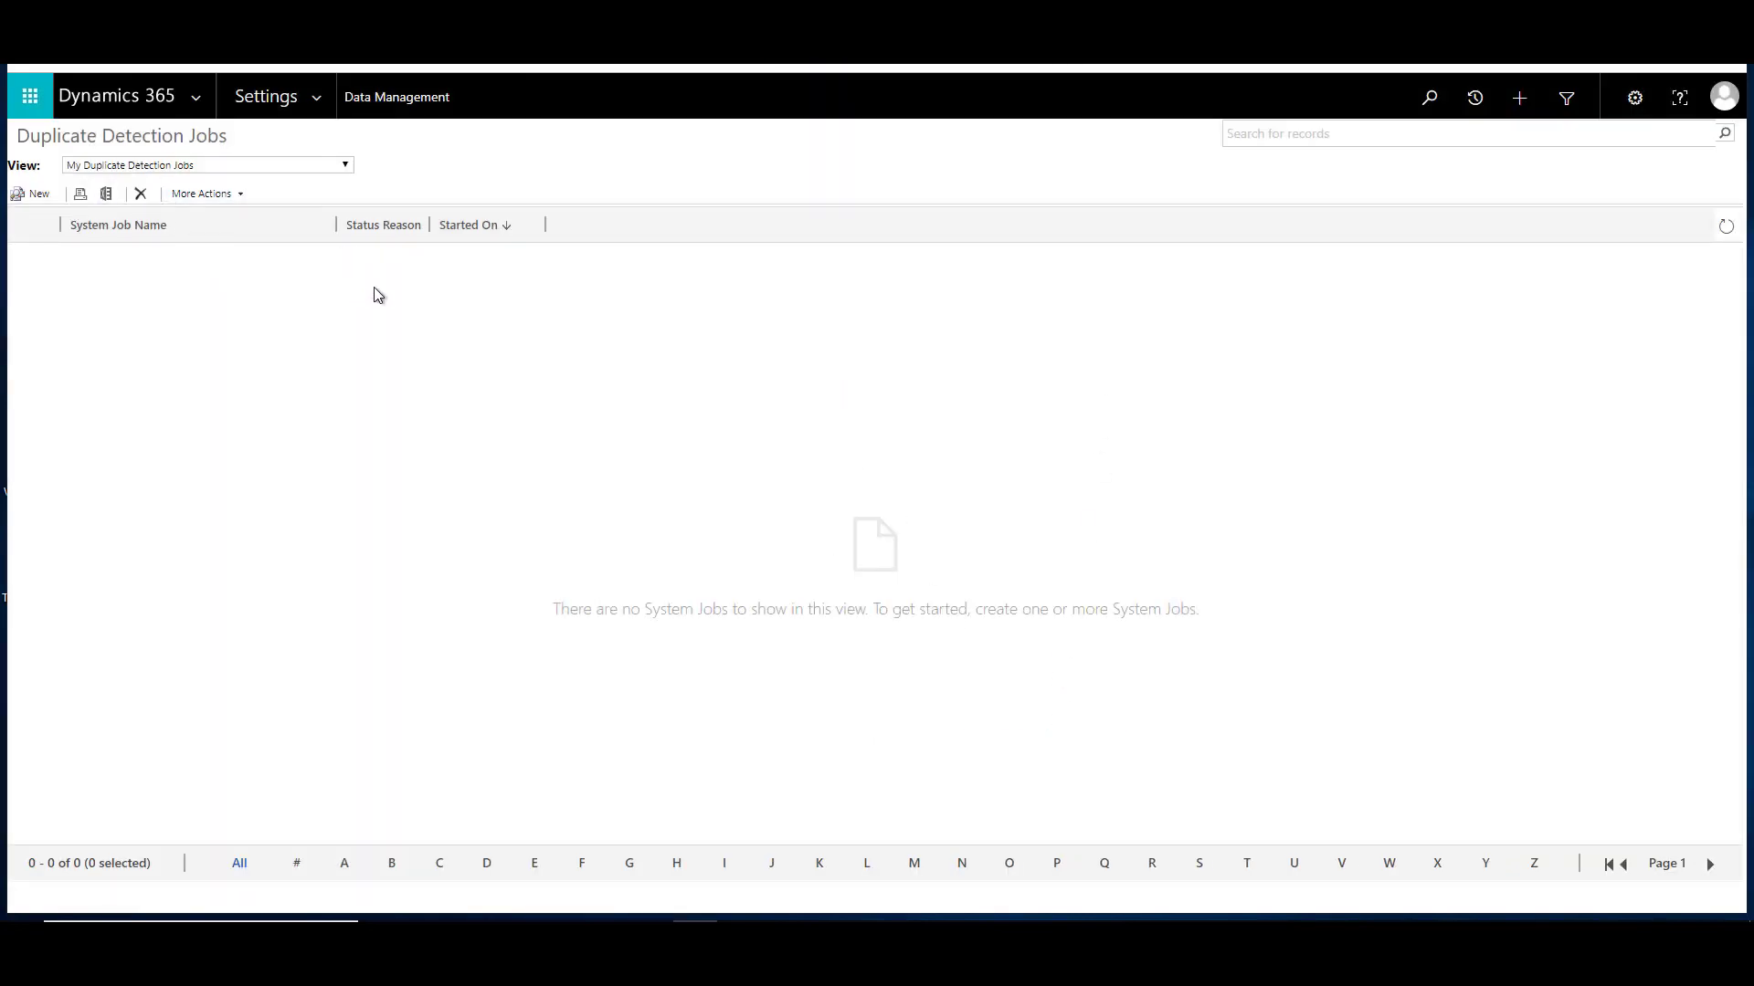
click(347, 167)
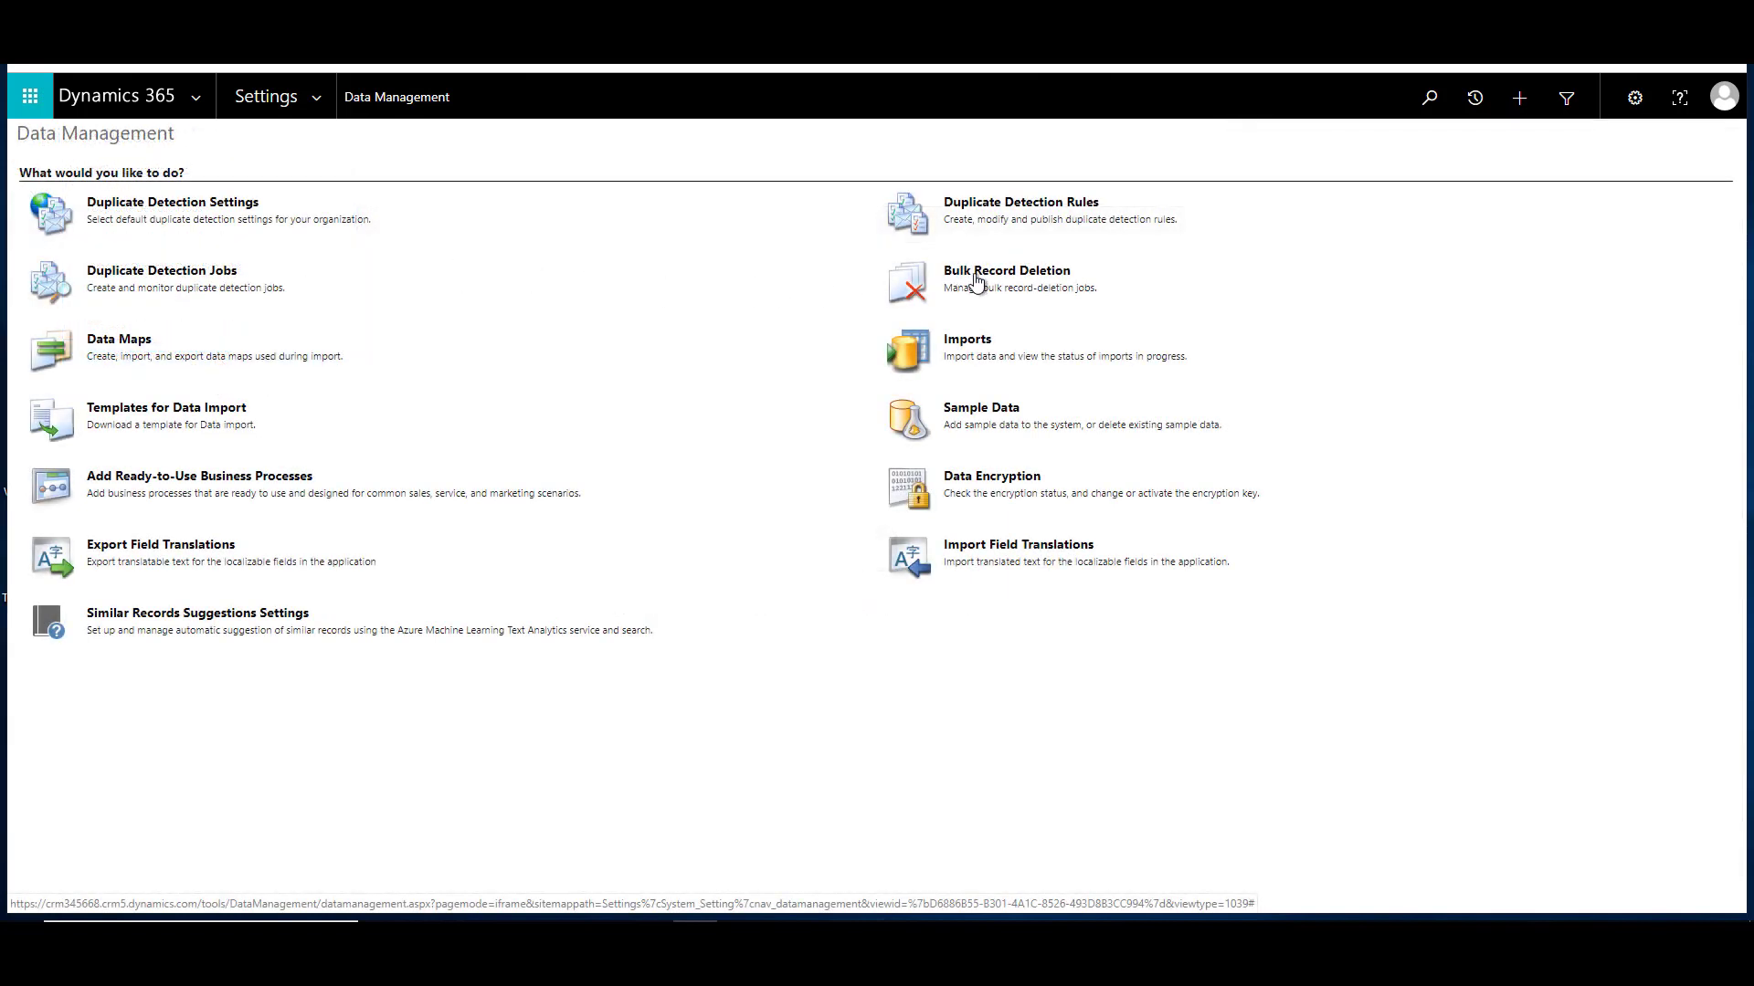
Open the Bulk Record Deletion job list and launch the Bulk Deletion Wizard with New
click(977, 279)
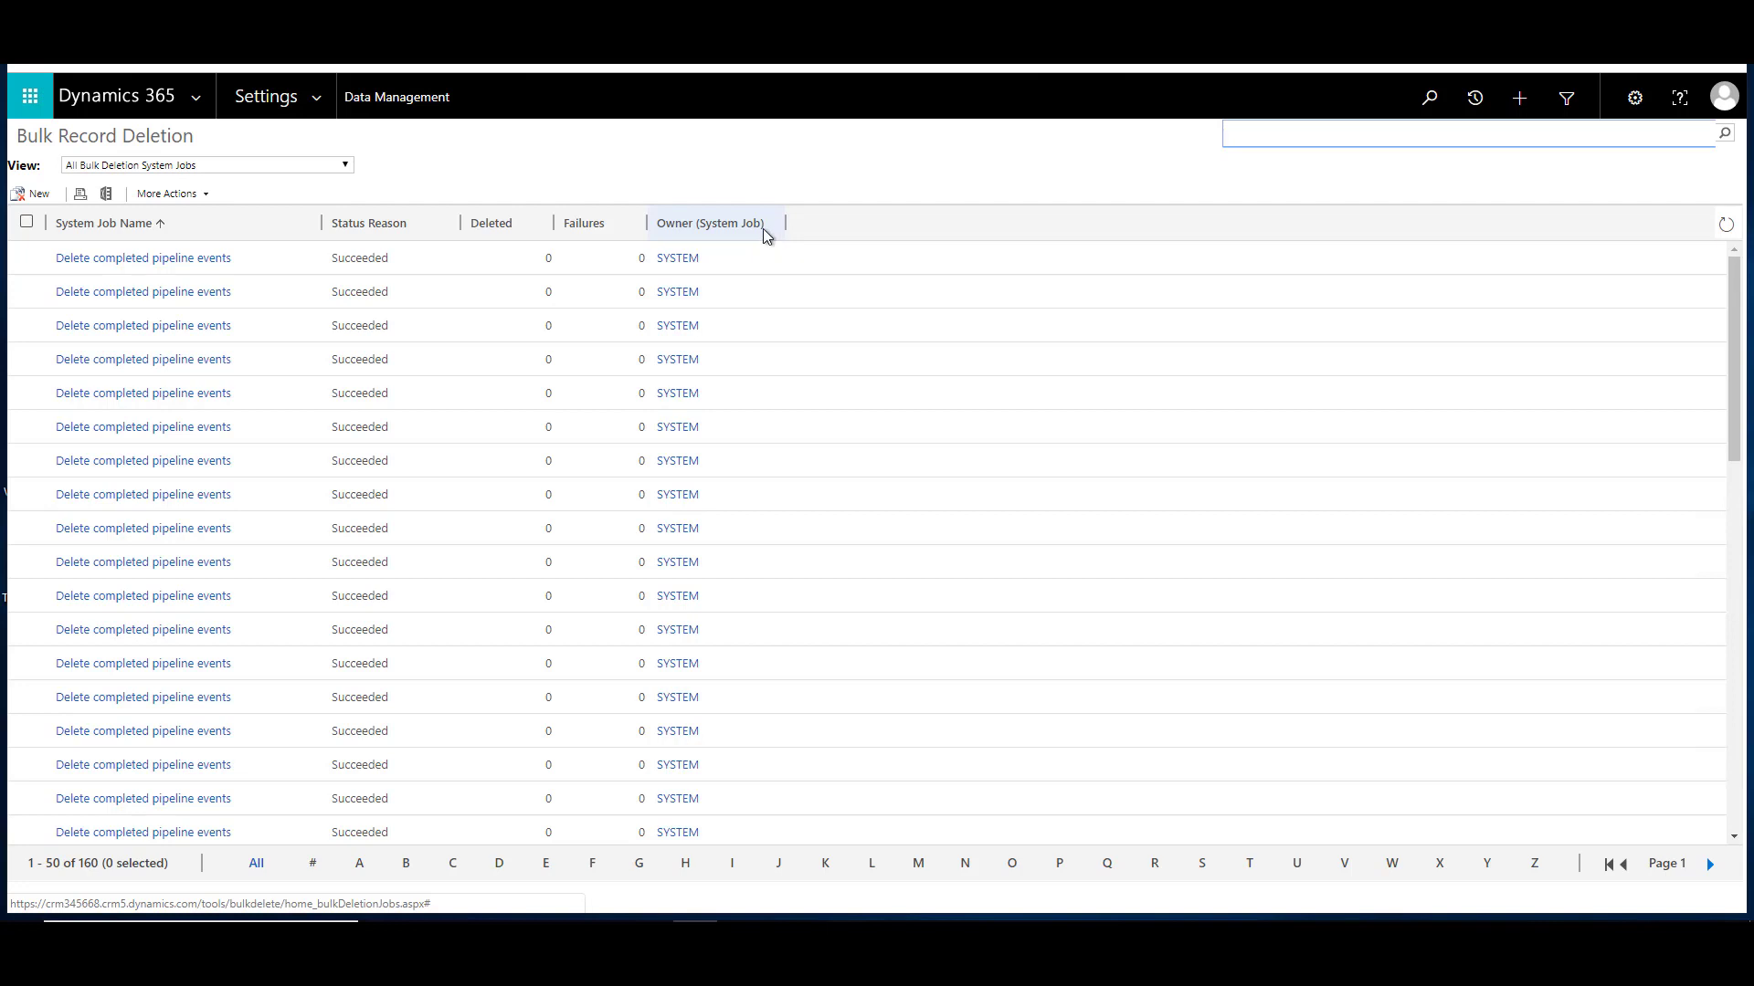
click(36, 195)
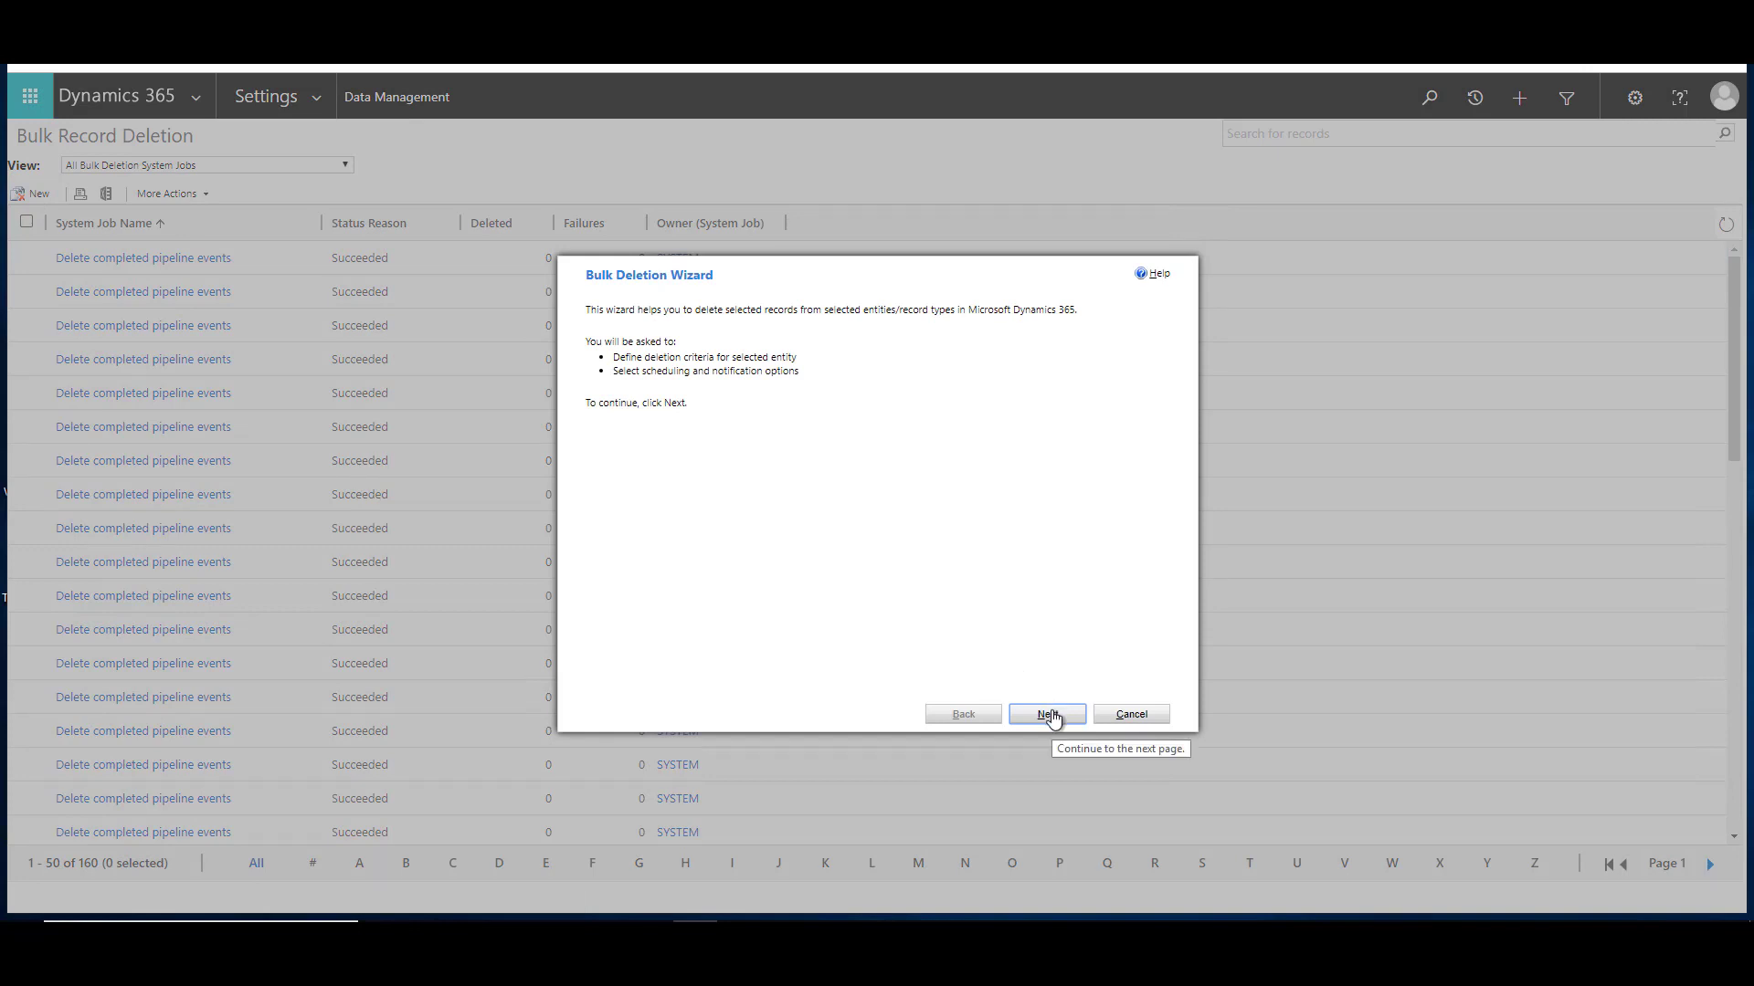
Advance the wizard and set the criteria to look for Accounts where Status equals Inactive
click(1050, 718)
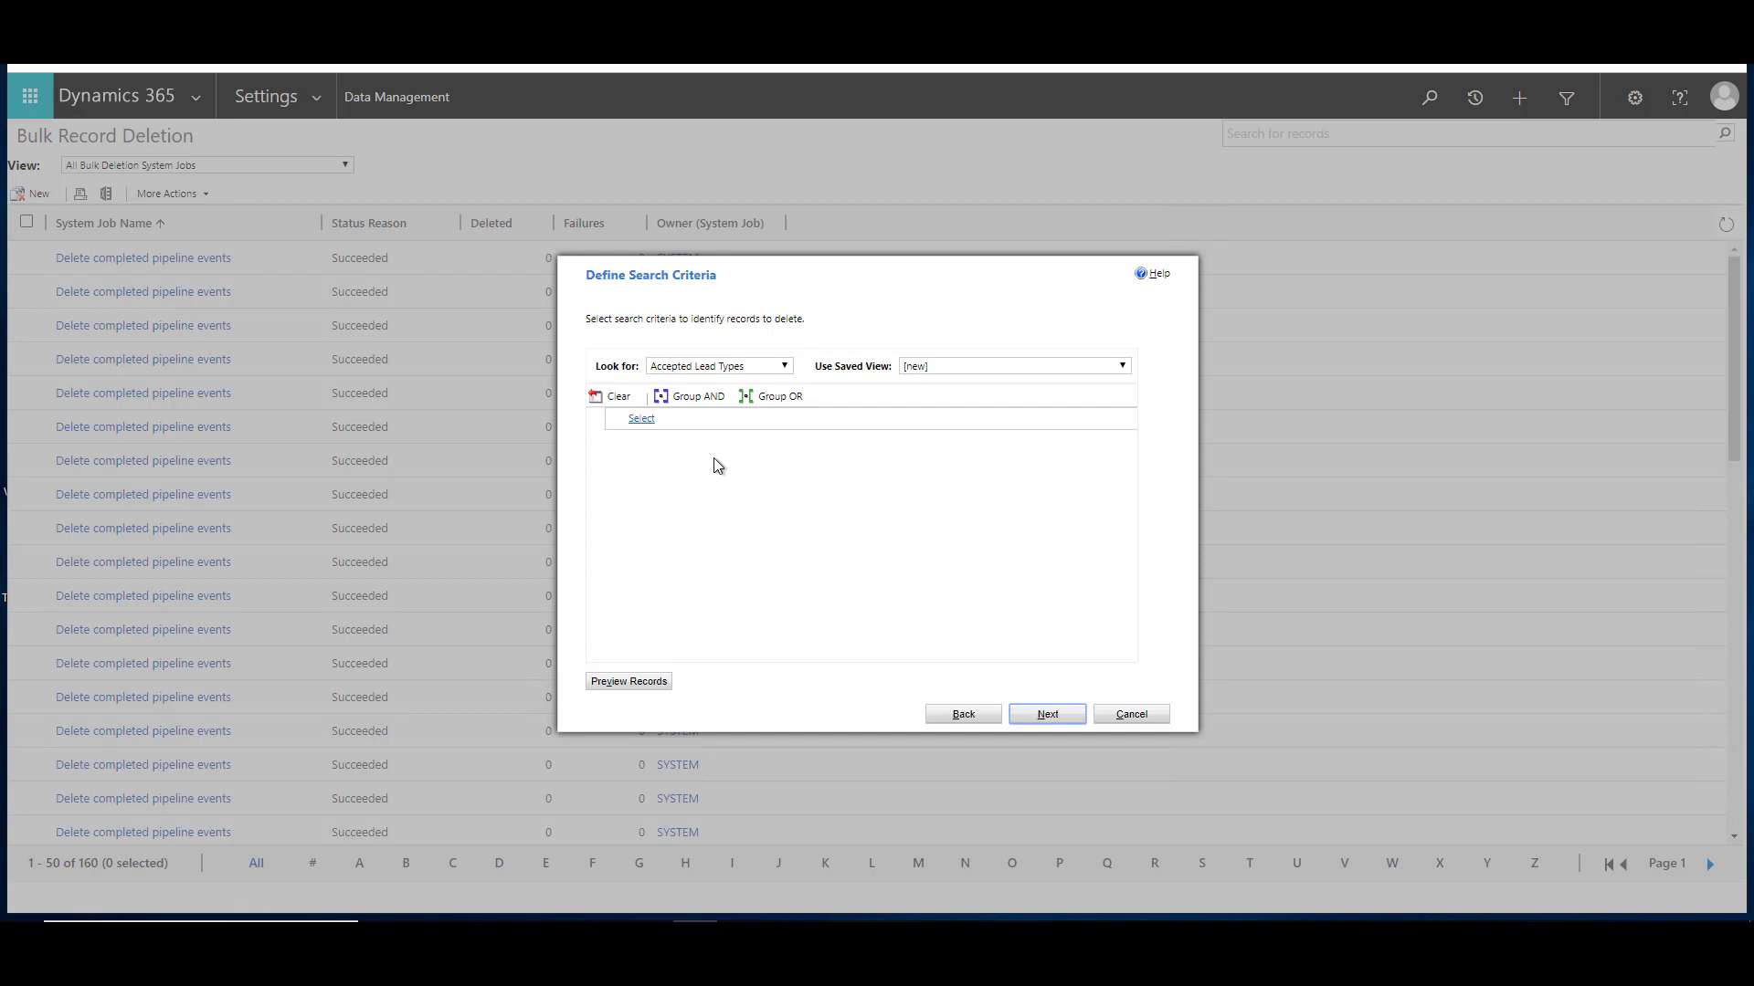
click(731, 365)
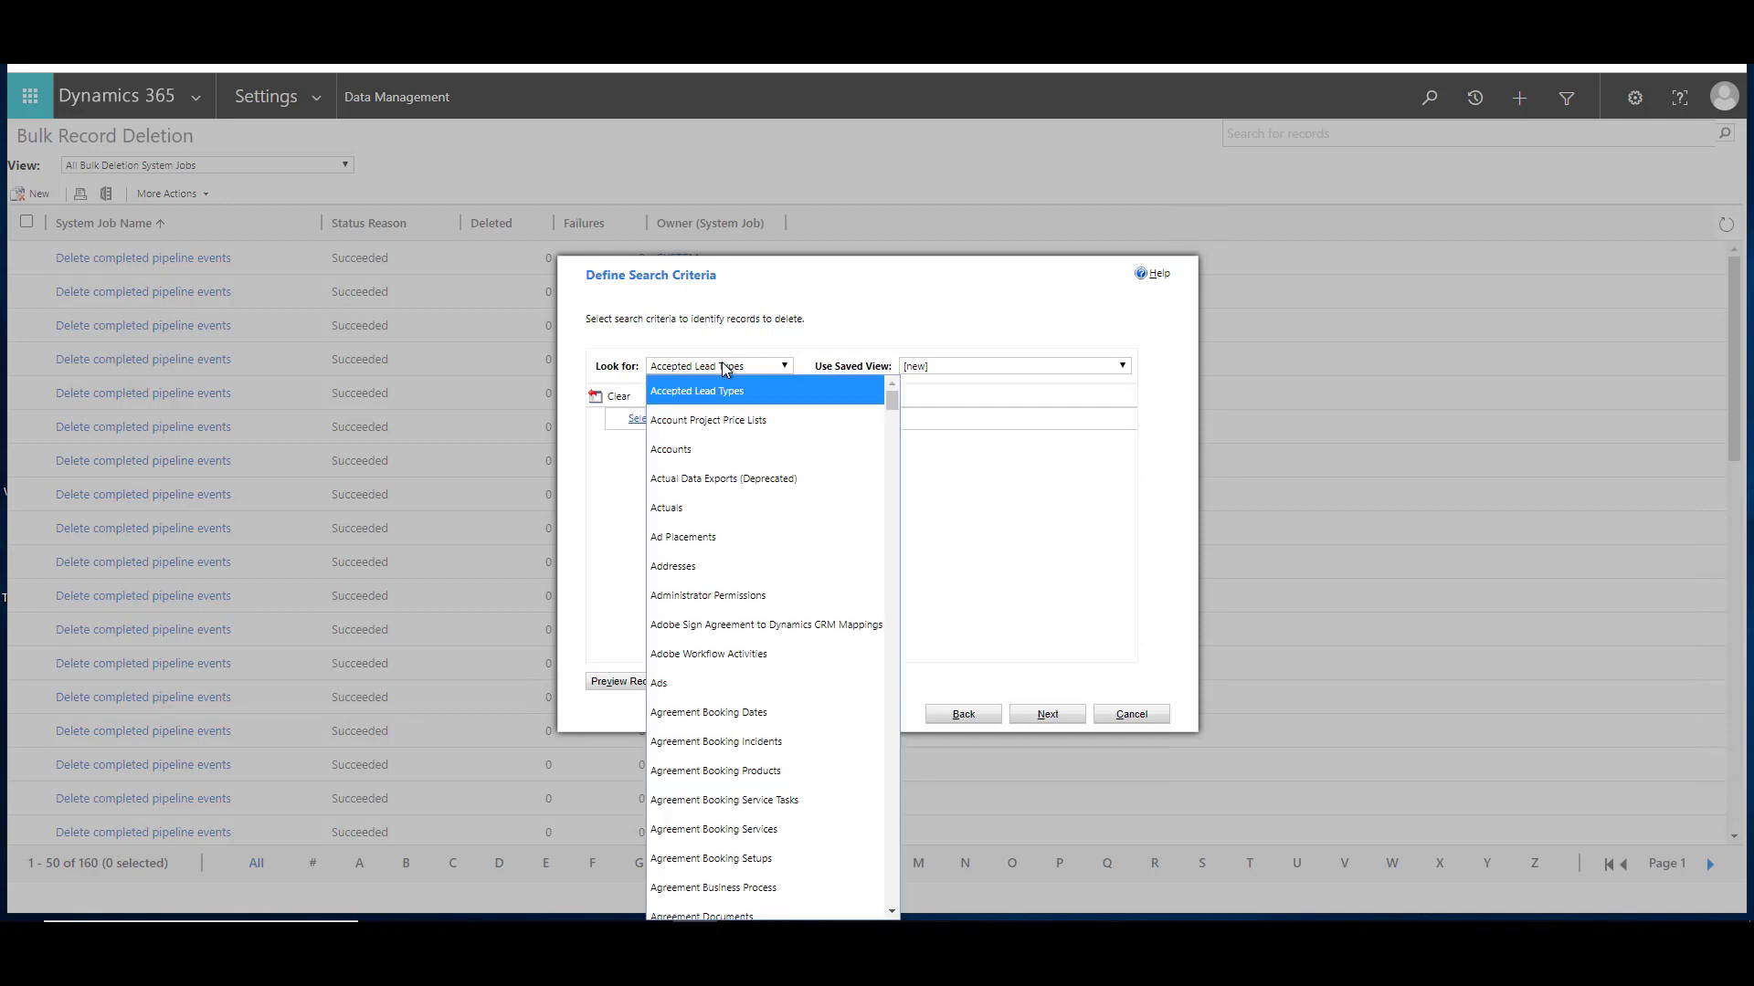
click(687, 451)
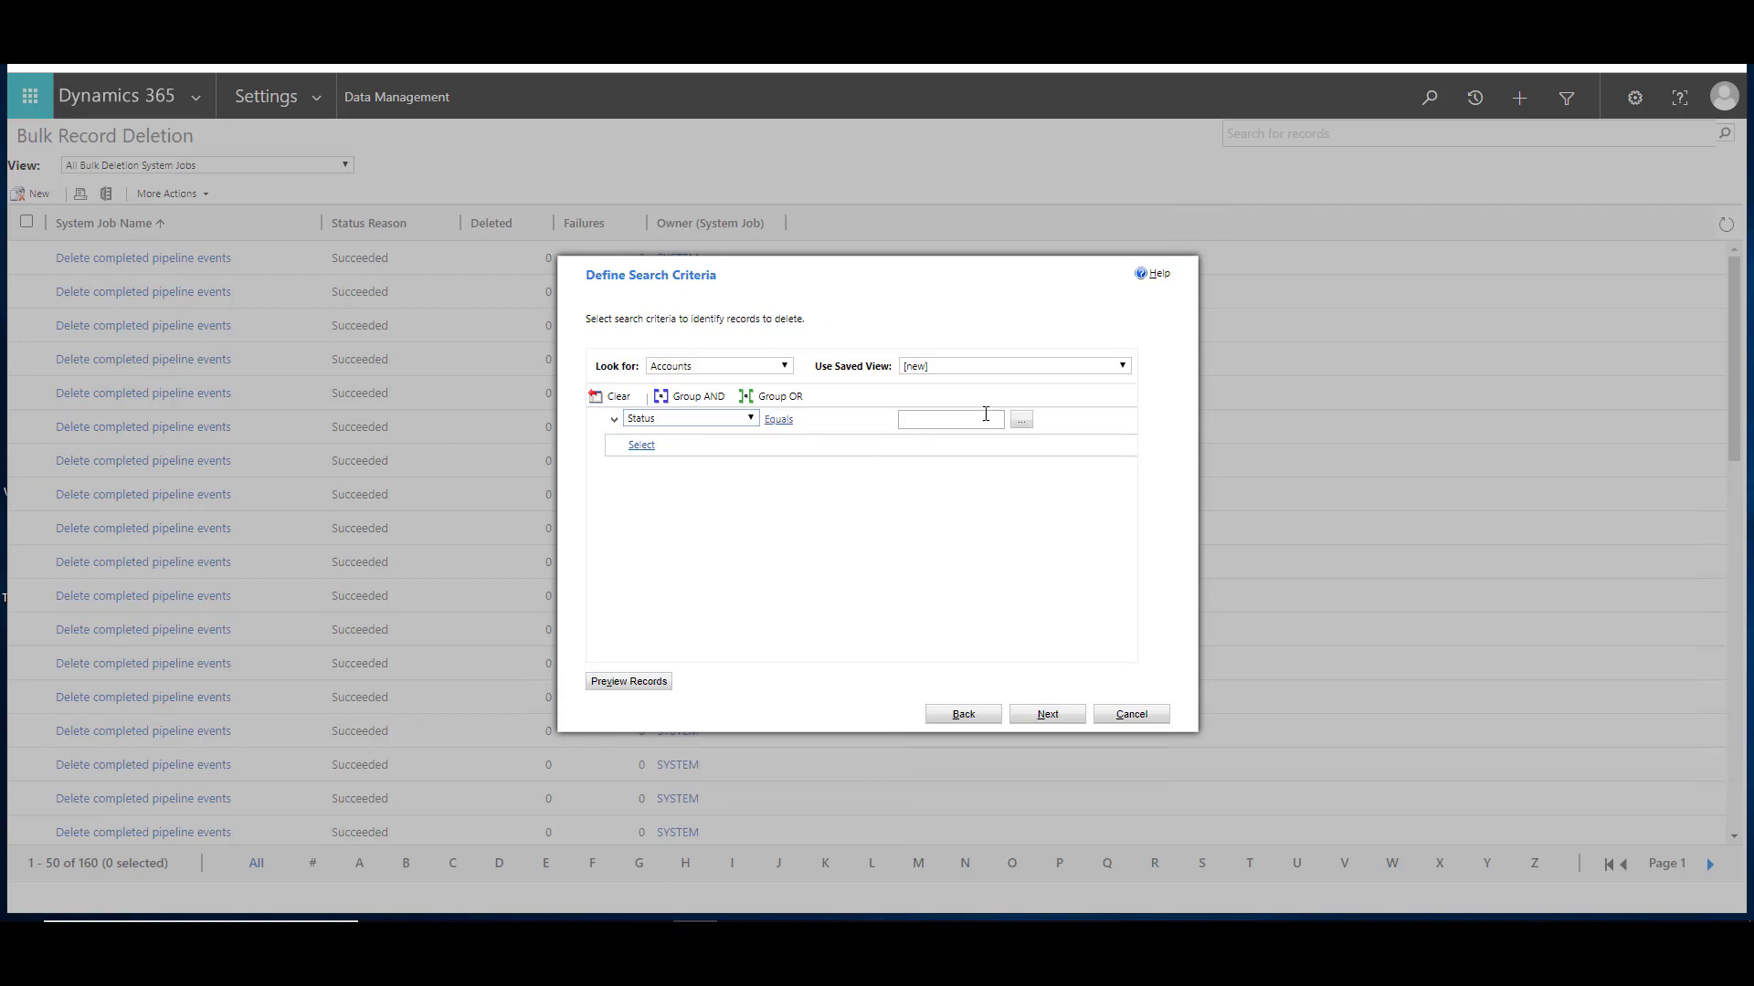
click(1020, 422)
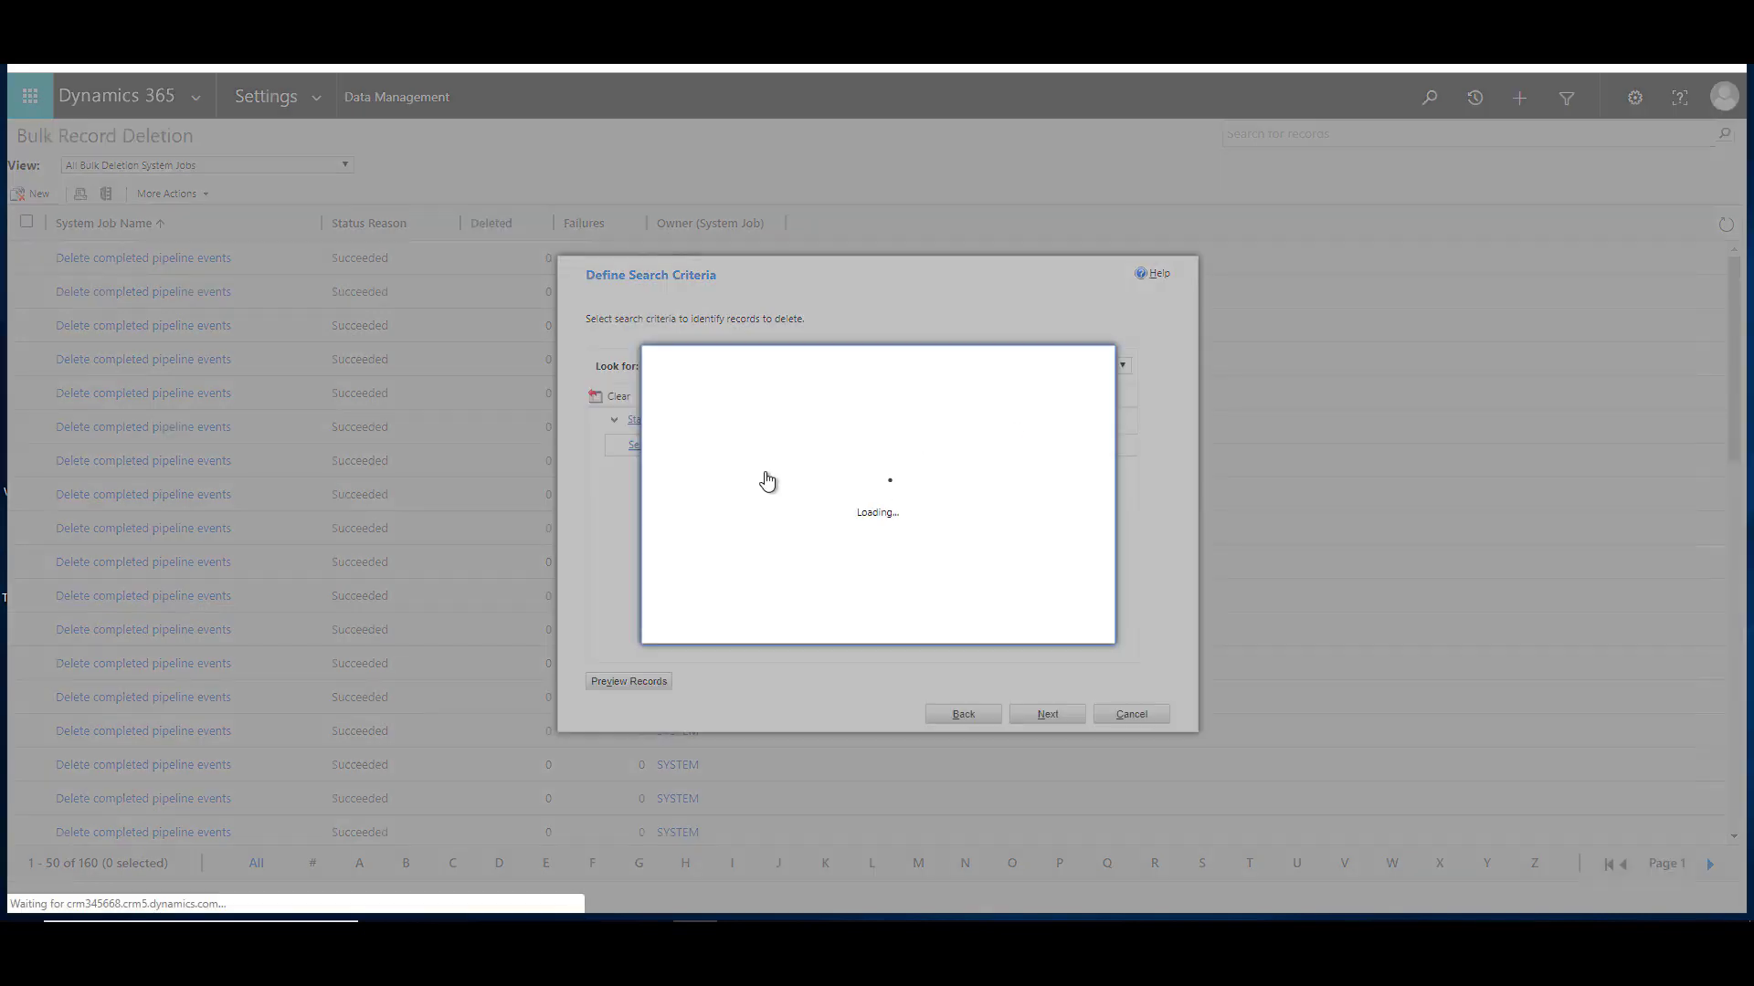
click(738, 494)
click(871, 510)
click(952, 625)
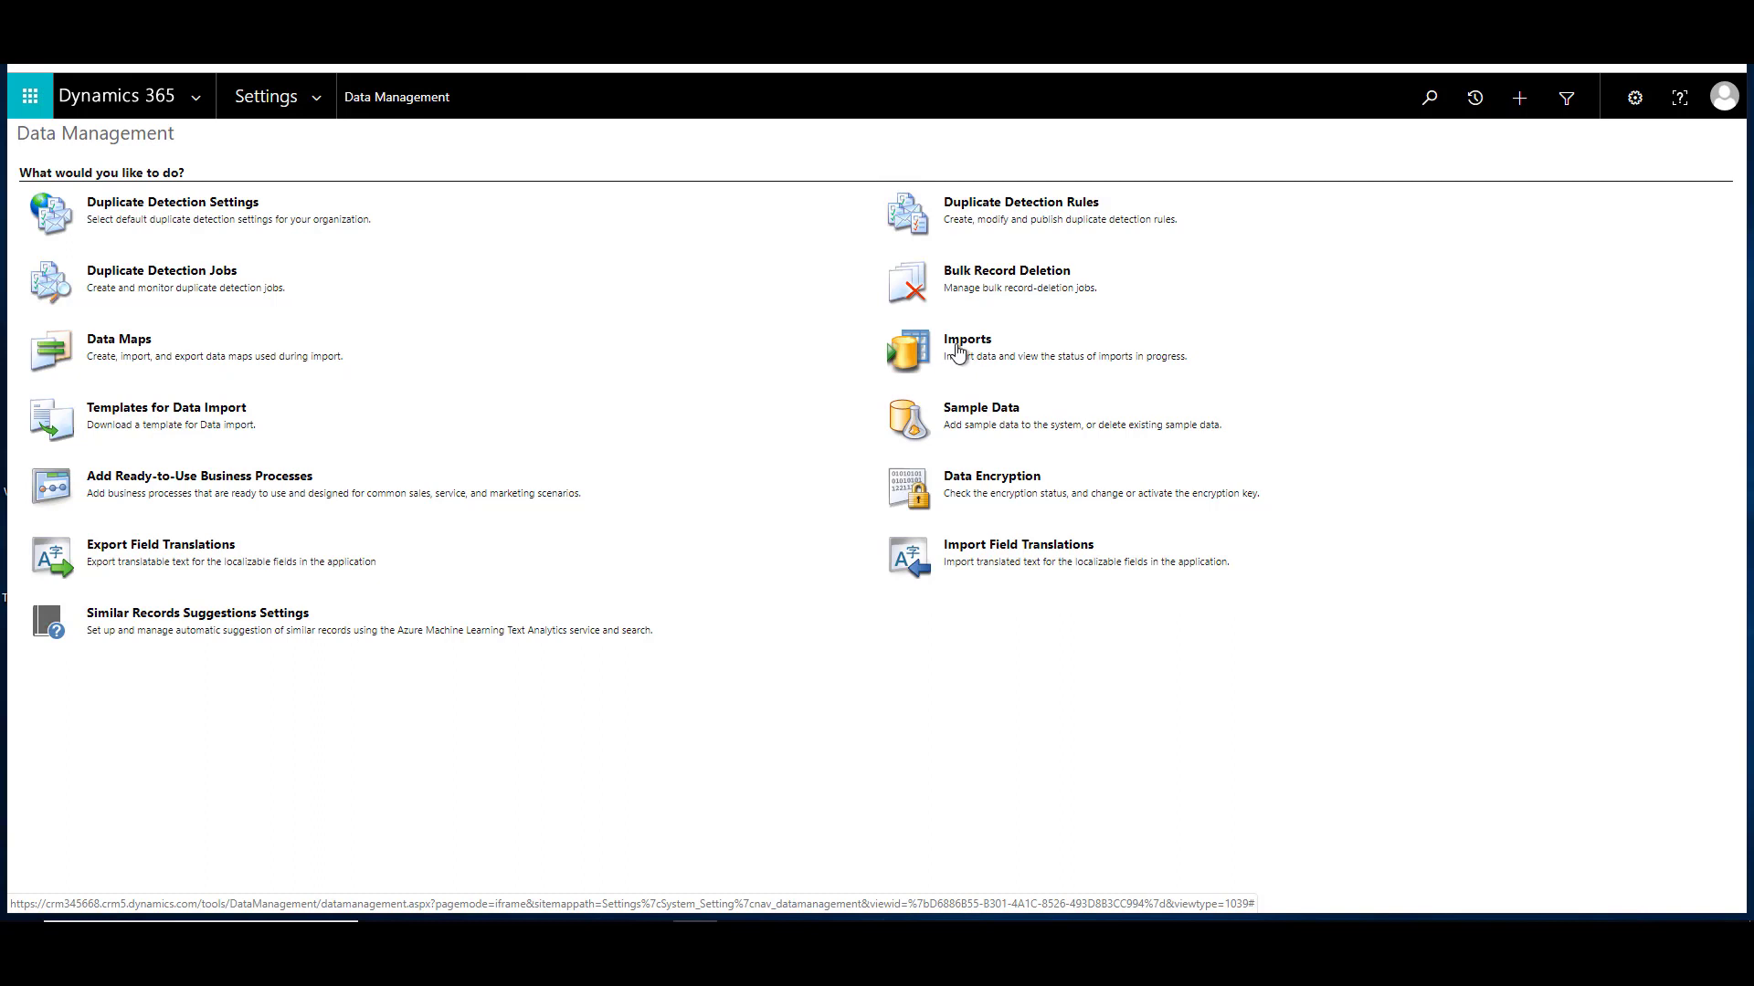
Open the imports list and view the failures of the Mawens Solution Setting_MWHT.csv import
click(957, 347)
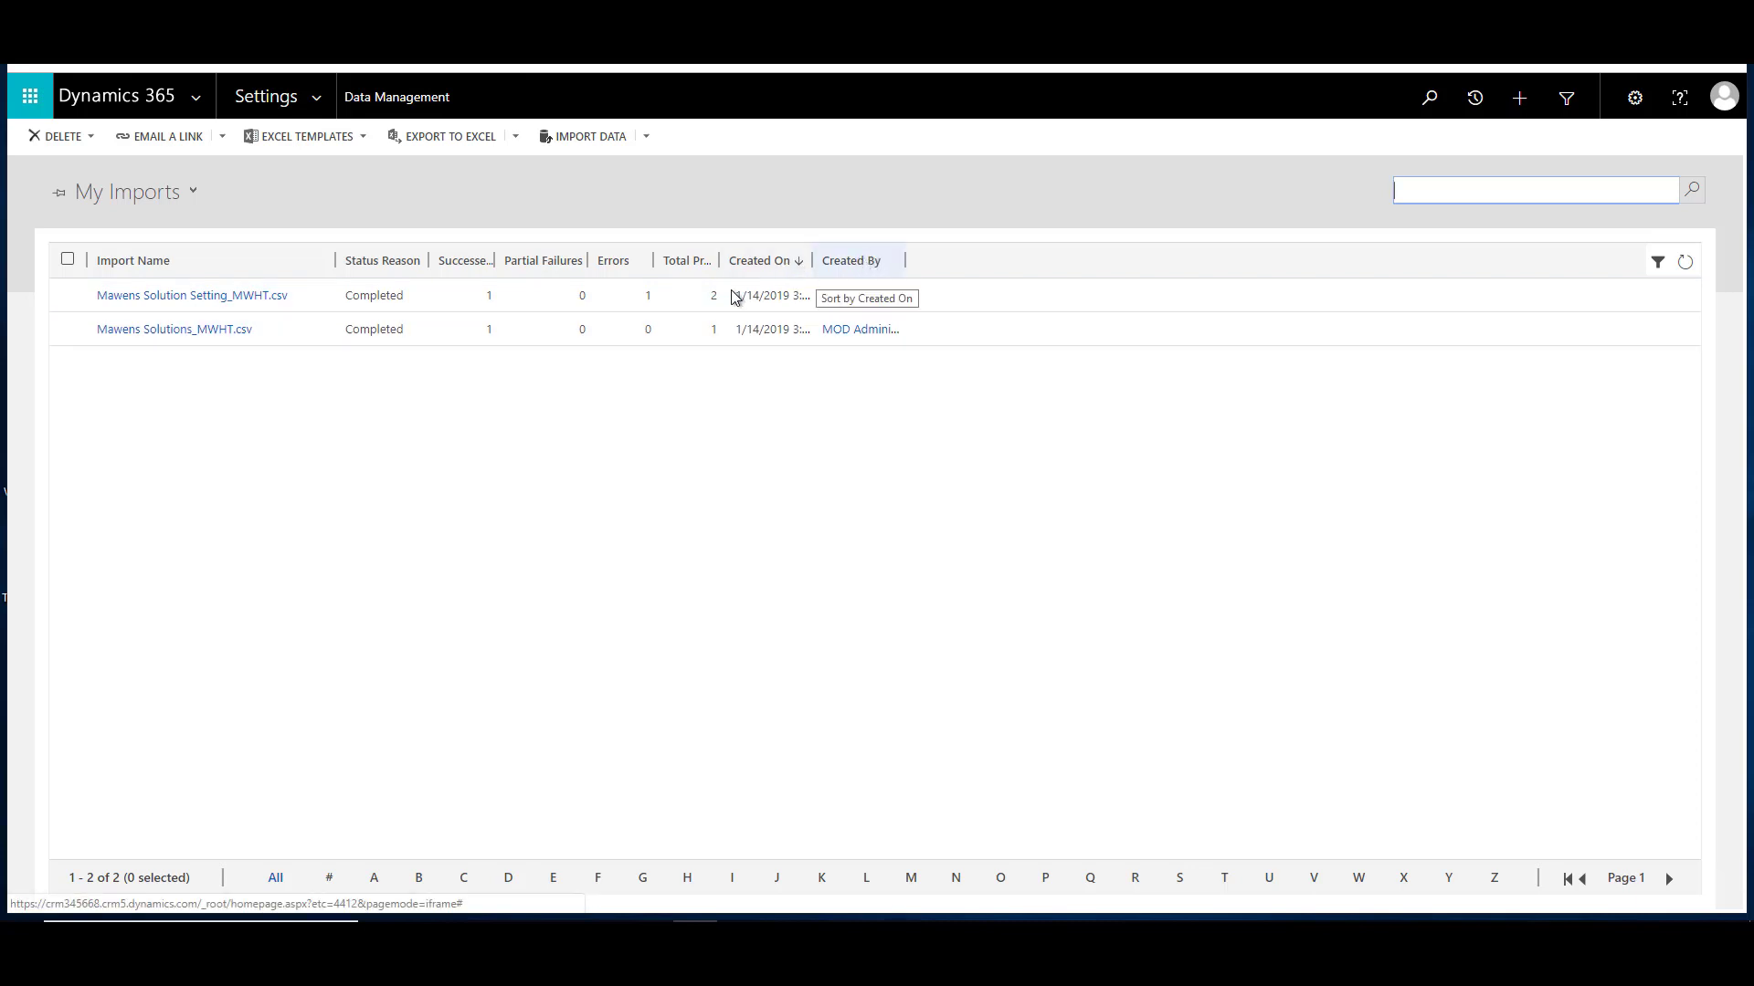
double_click(651, 303)
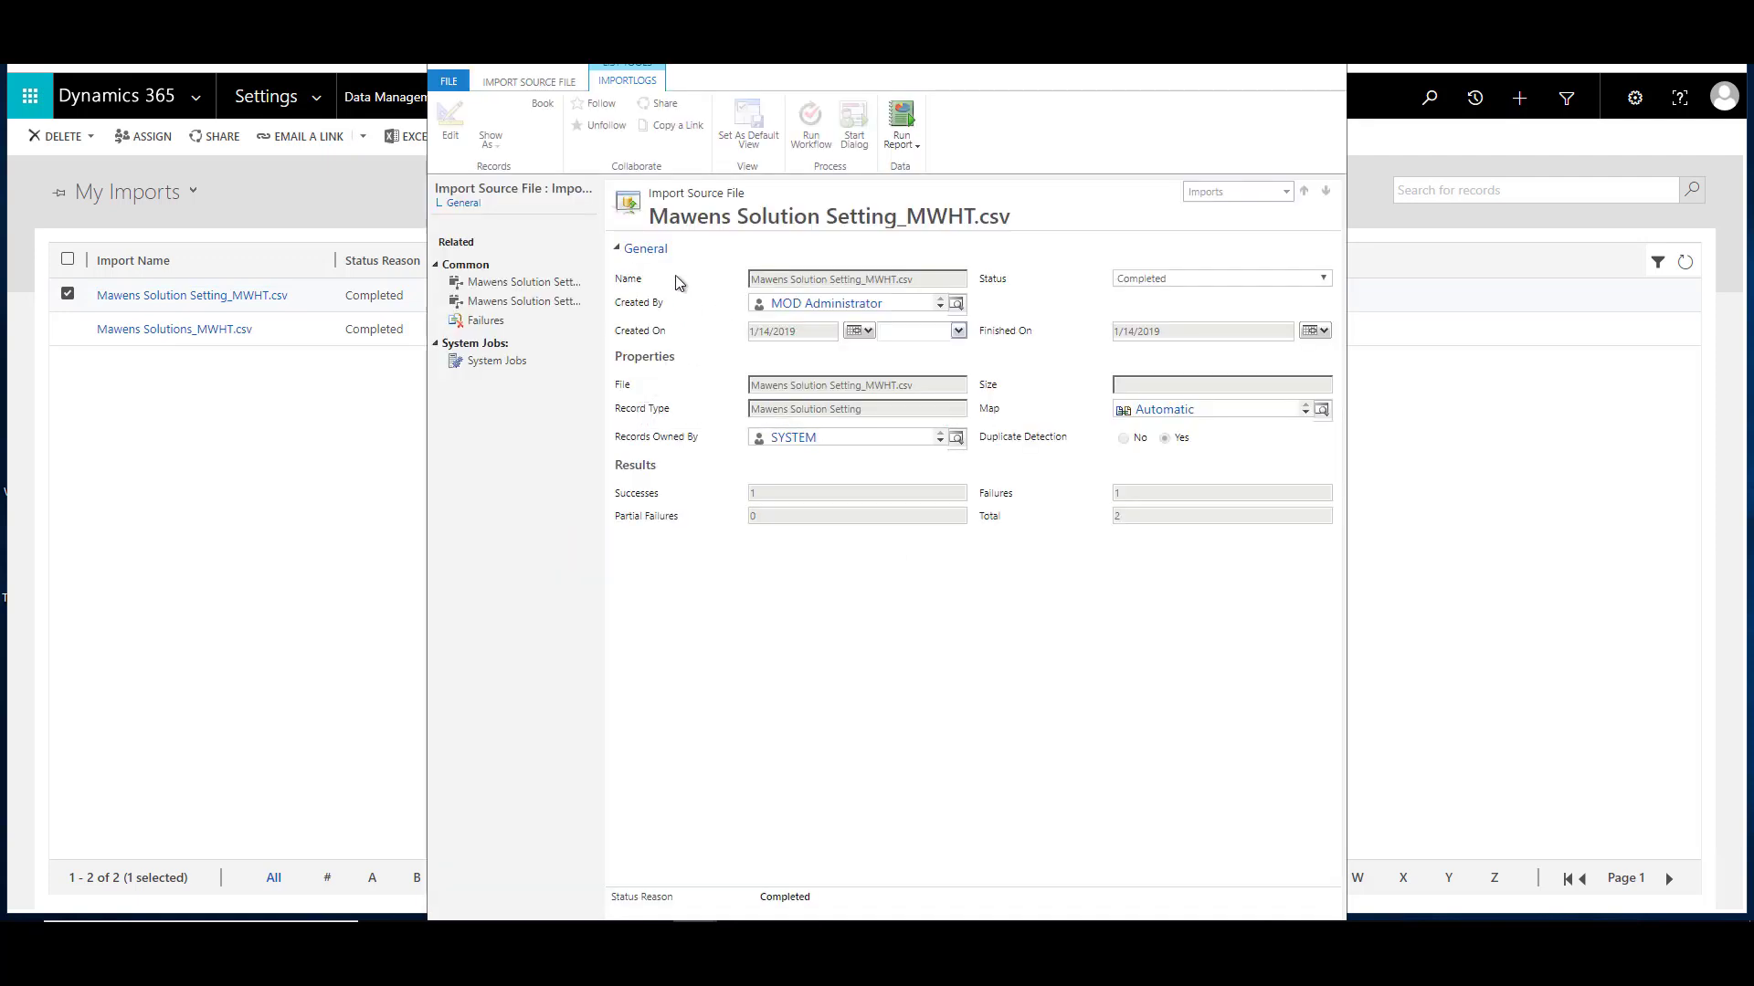
click(484, 322)
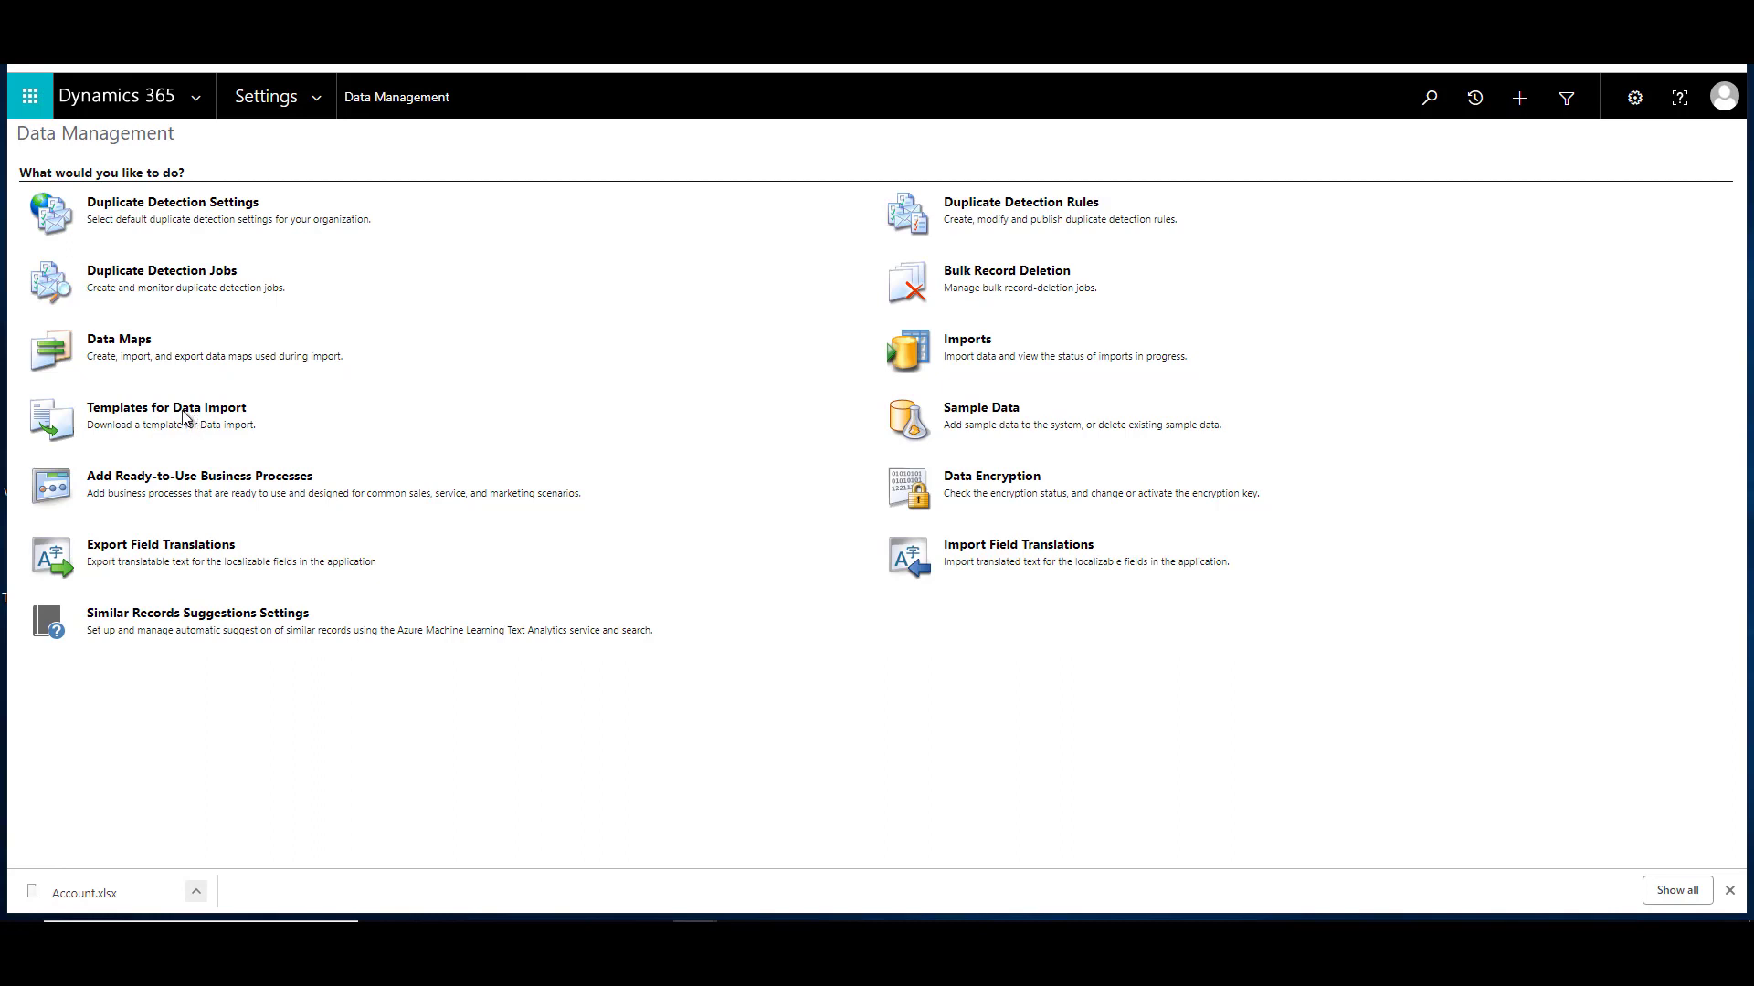
Download the Account data import template as Account.xlsx from Templates for Data Import
click(185, 413)
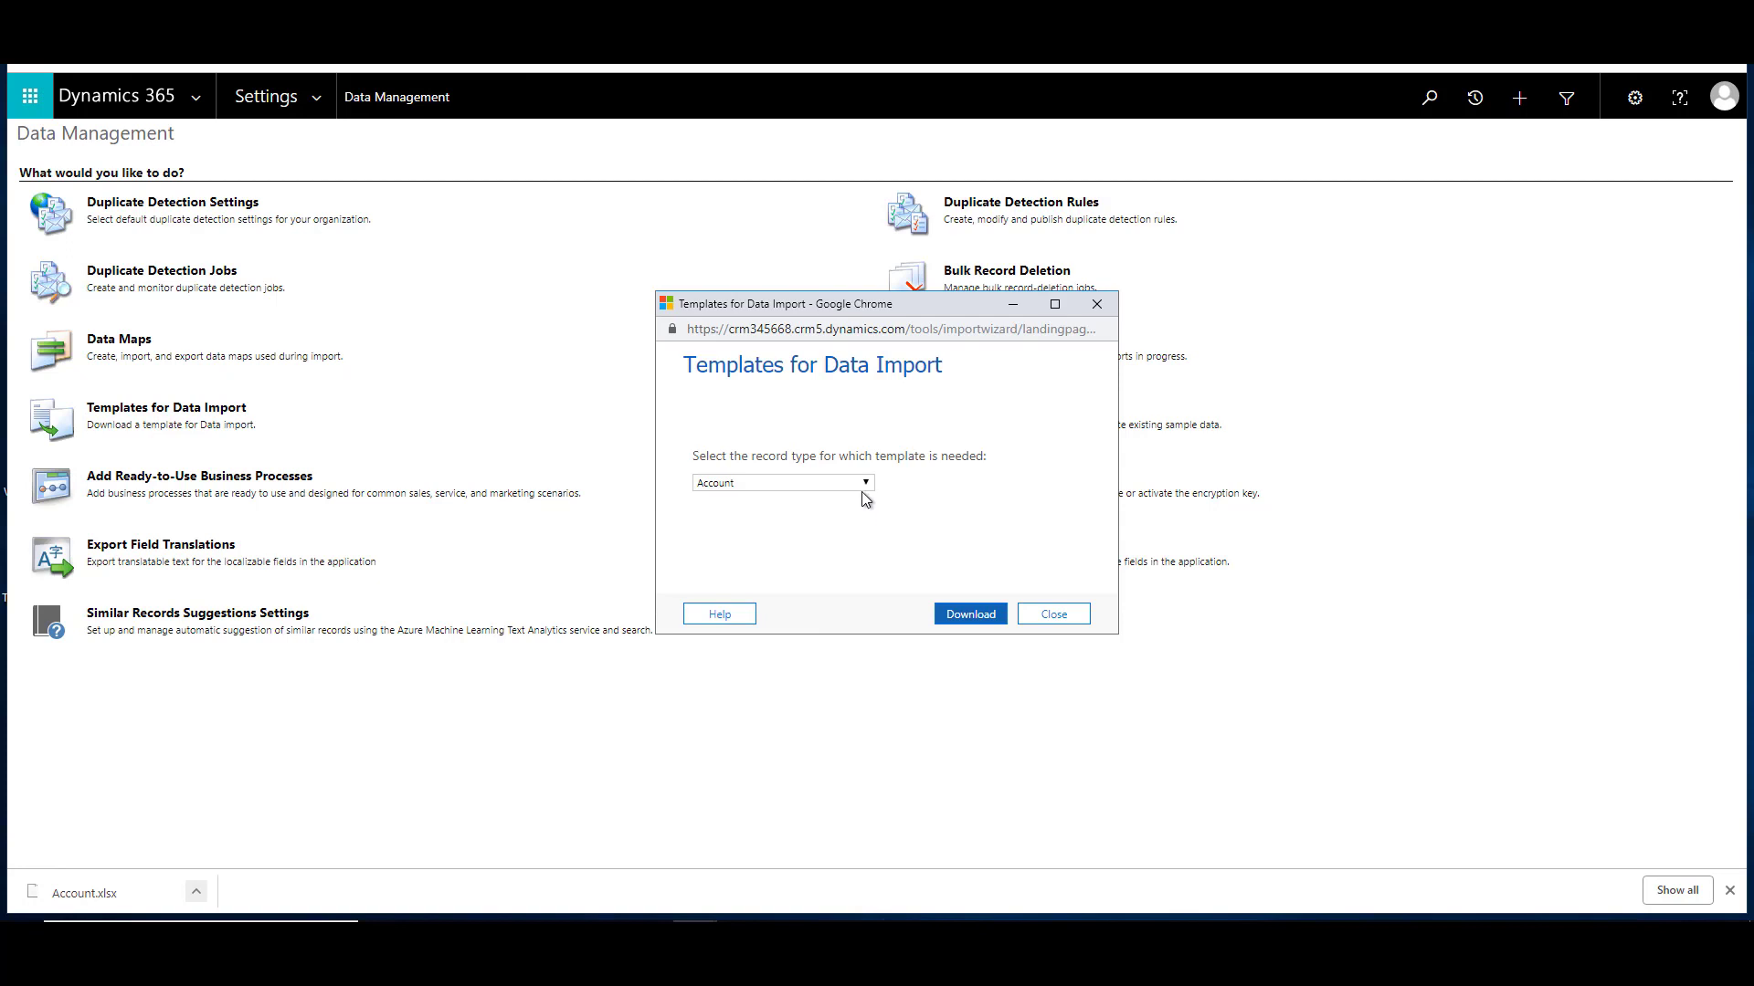
click(861, 485)
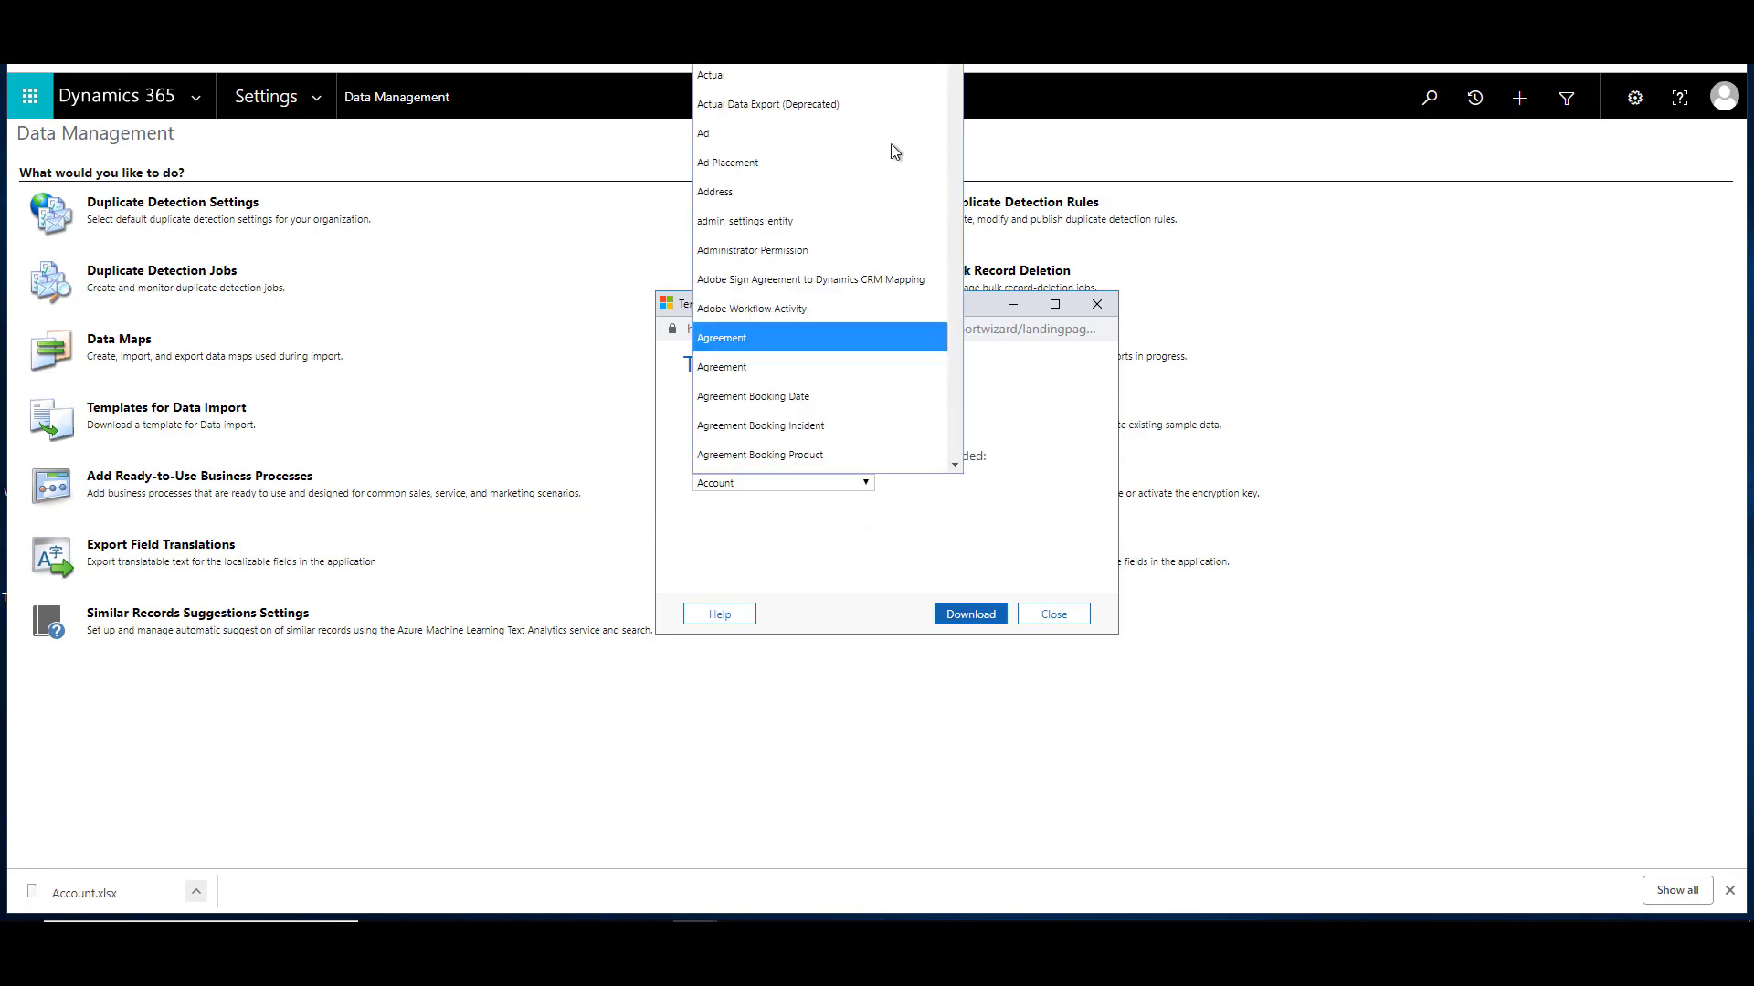
click(998, 591)
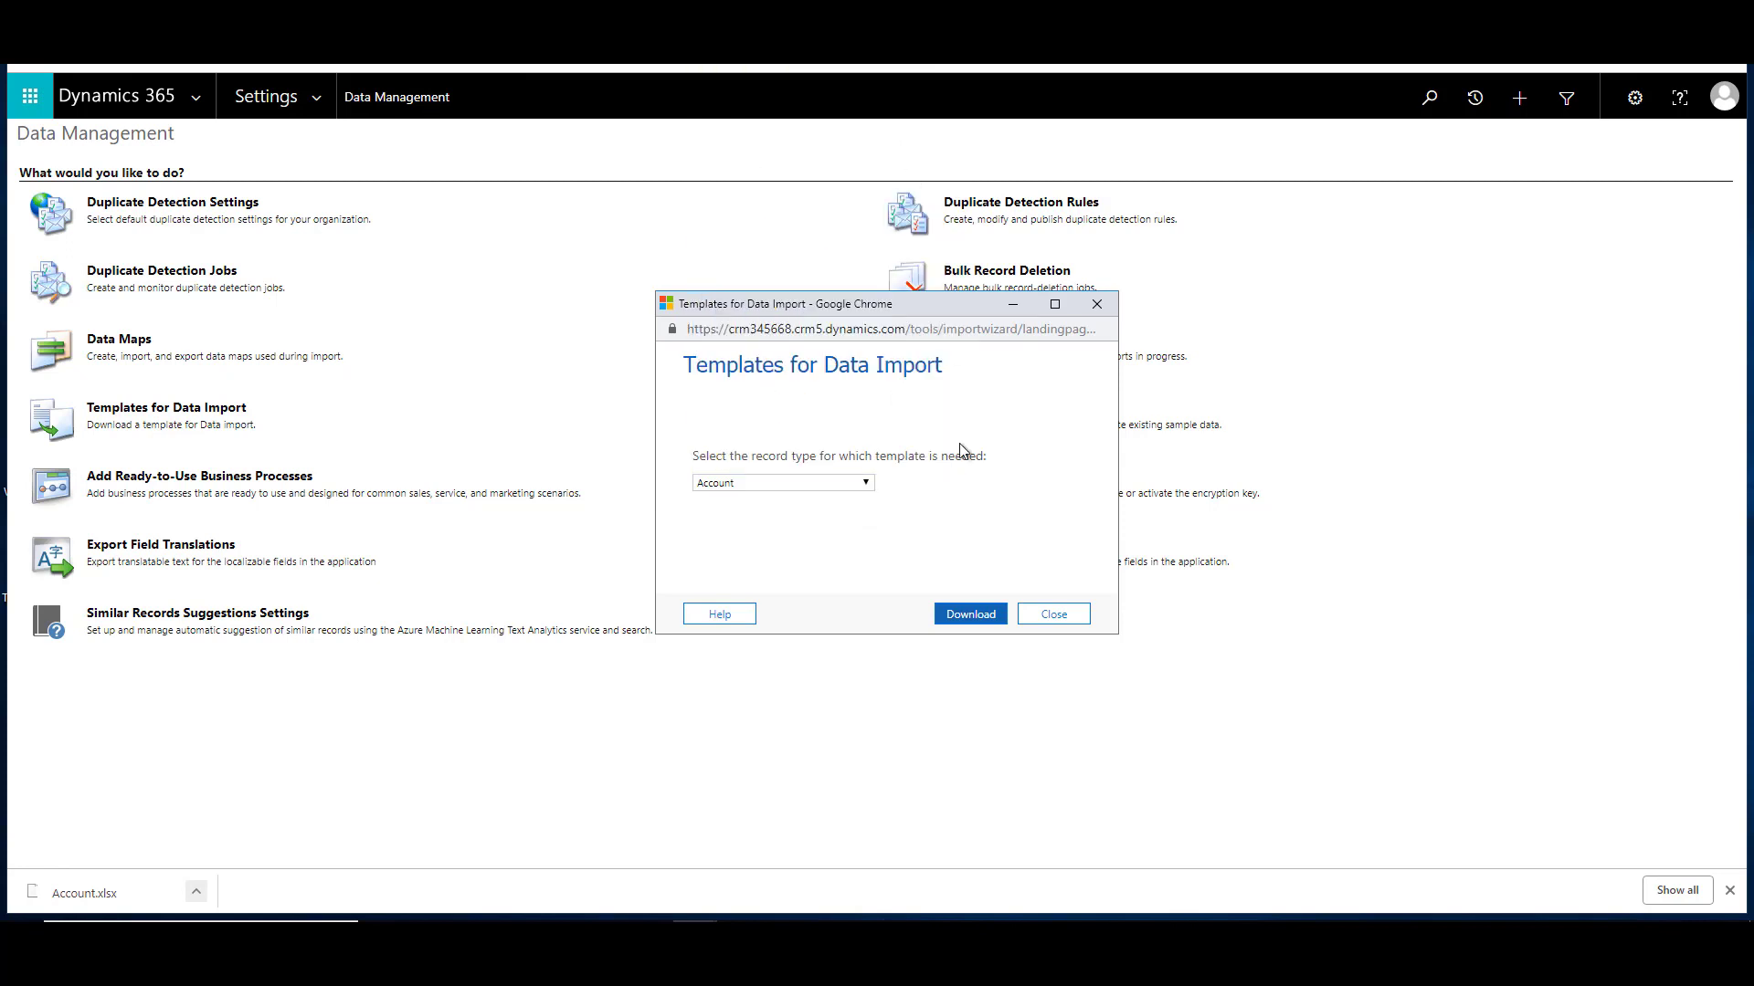
click(986, 620)
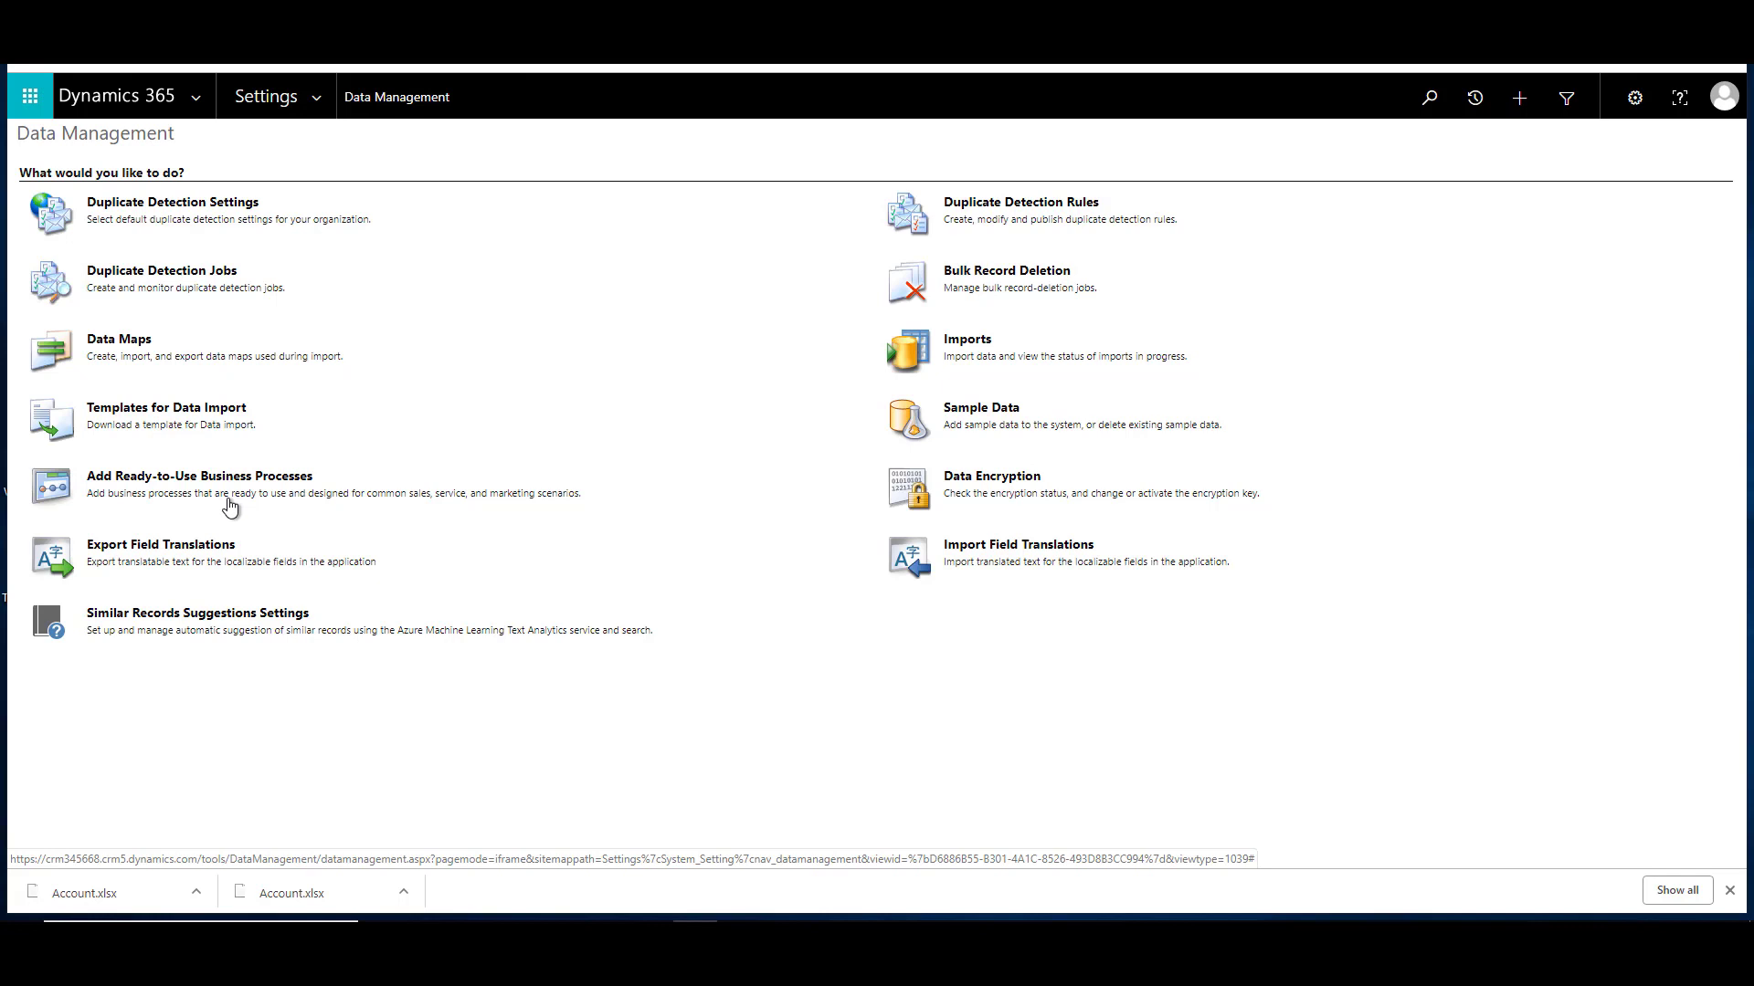
Show the Settings nav menu listing all settings areas and apps
click(316, 100)
Open the Data Encryption settings window from the Data Management page
click(1005, 488)
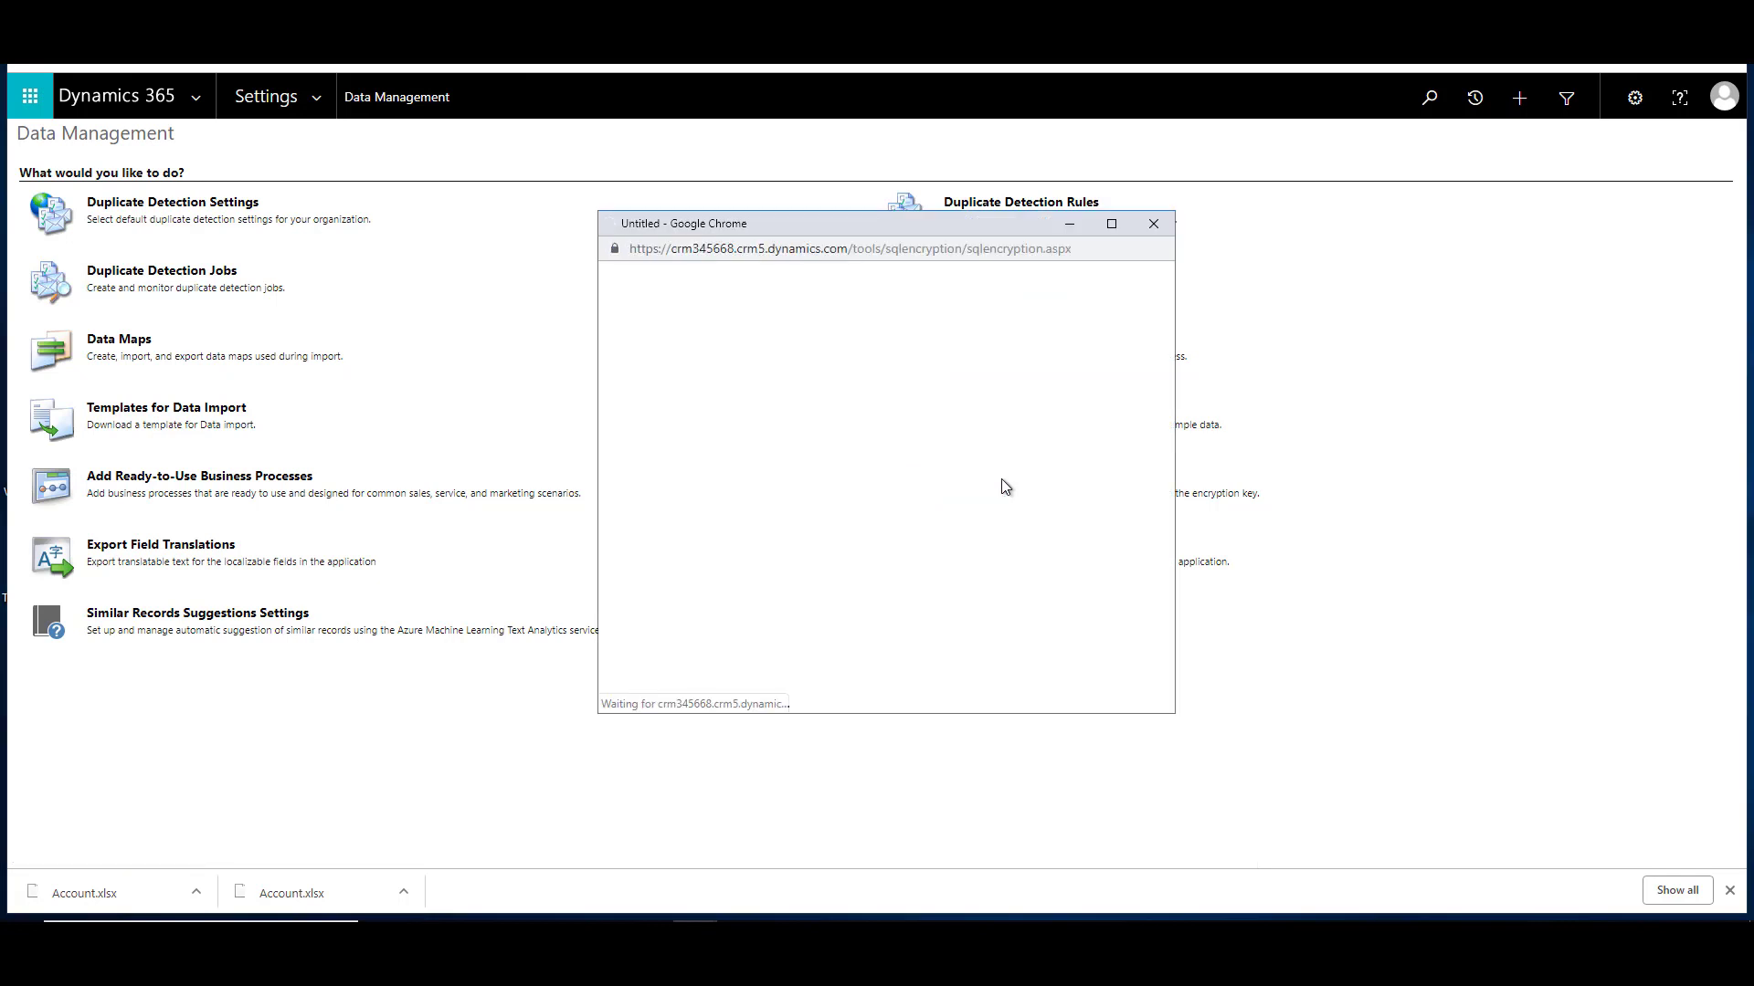